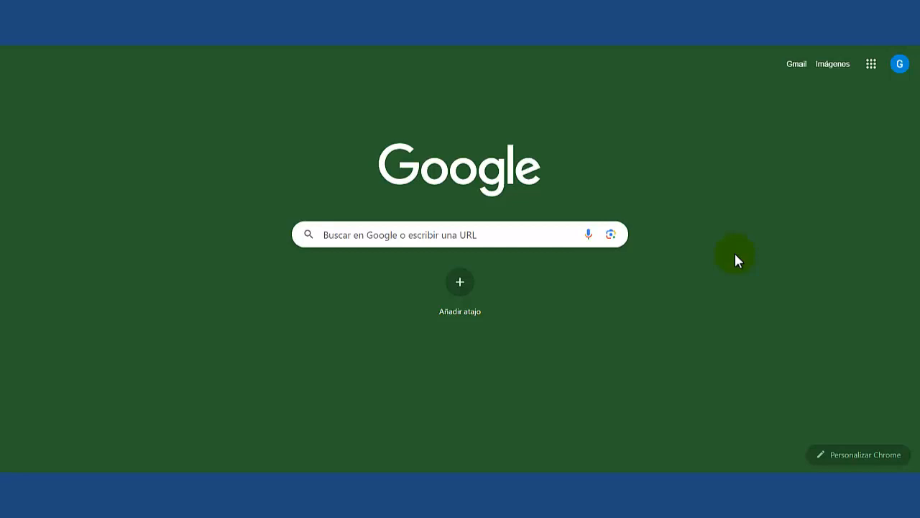
- Open Google Keep from Google's list of apps
{"action": "left_click", "coordinate": [870, 64]}
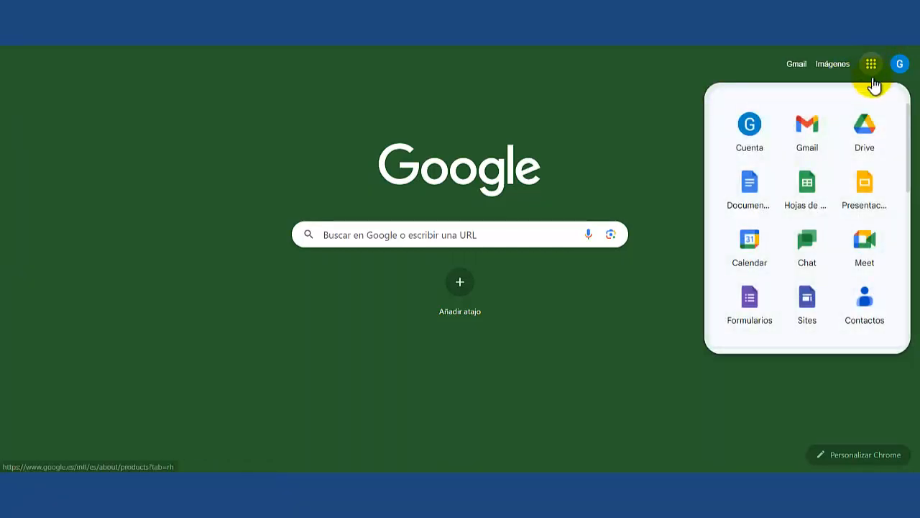
{"action": "scroll", "coordinate": [827, 151], "scroll_direction": "down", "scroll_amount": 3}
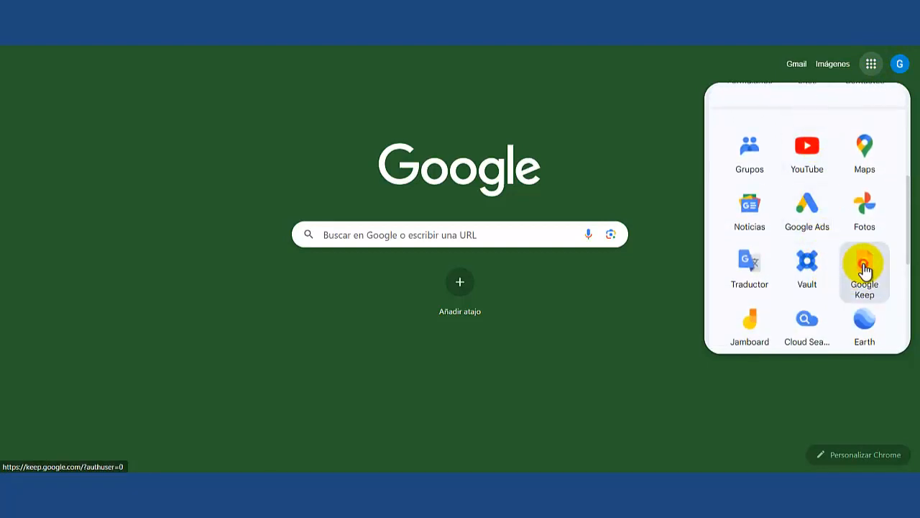
{"action": "left_click", "coordinate": [865, 267]}
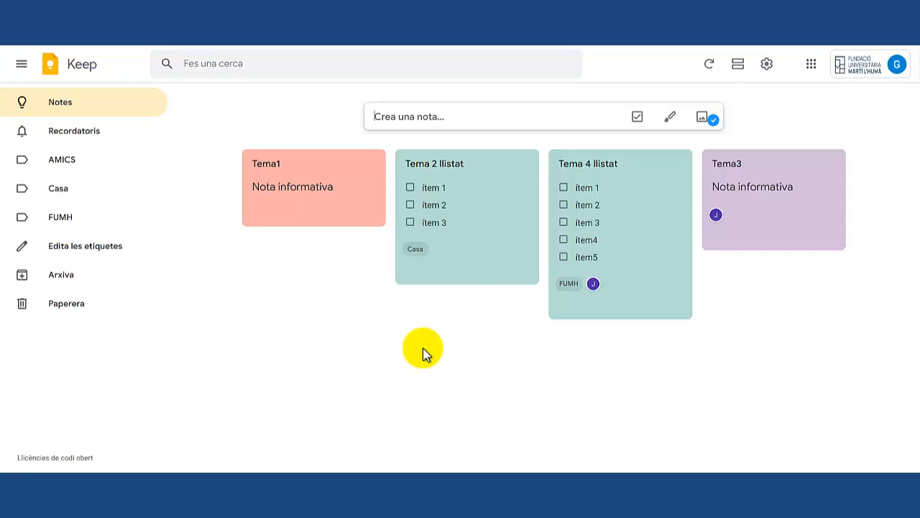
- Create a note titled "Títol exemple" with the text "posar informació...."
{"action": "left_click", "coordinate": [399, 118]}
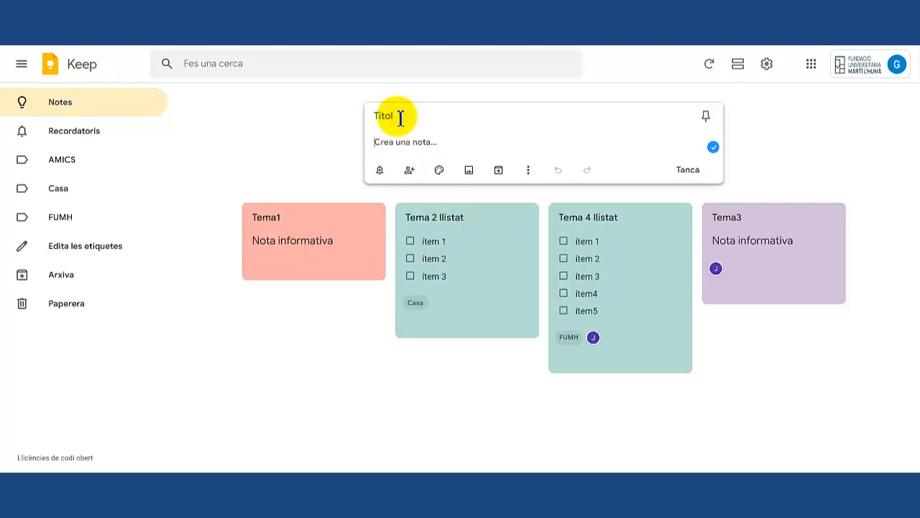
{"action": "left_click", "coordinate": [397, 114]}
{"action": "type", "text": "T"}
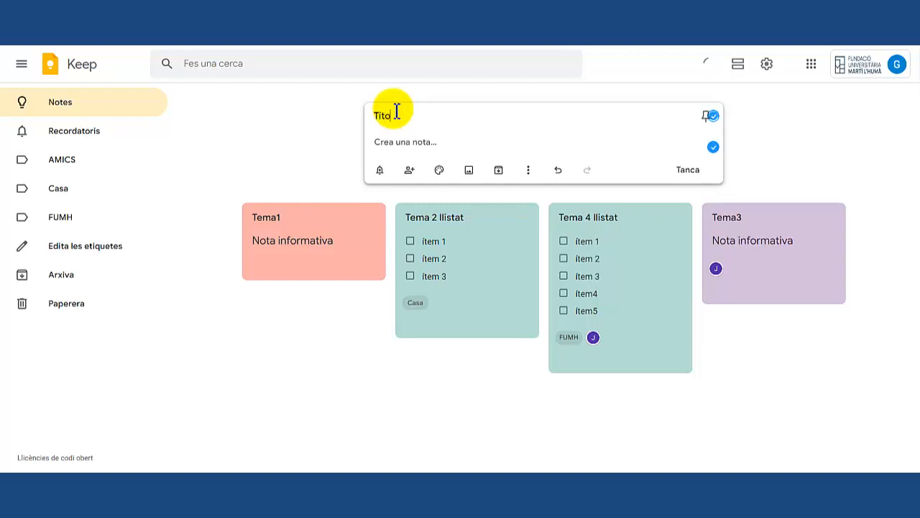
{"action": "type", "text": "ítol Exemple"}
{"action": "left_click", "coordinate": [416, 140]}
{"action": "type", "text": "posar informació...."}
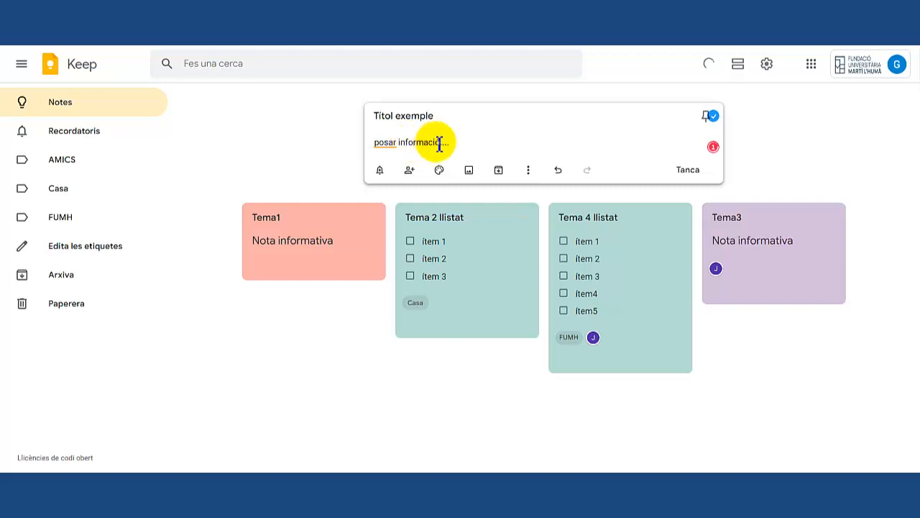
- Turn the note into a checkbox list and replace its text with the entries "ítem 1" and "ítem 2"
{"action": "left_click", "coordinate": [528, 173]}
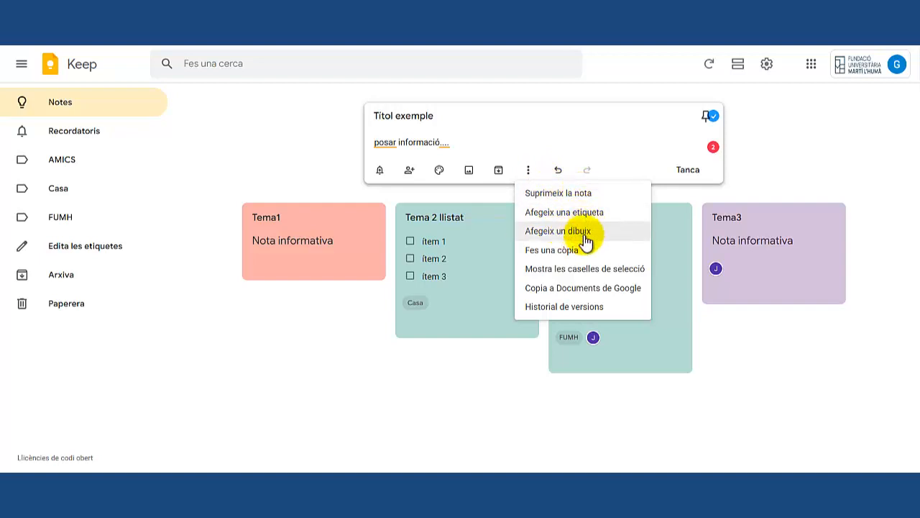
{"action": "left_click", "coordinate": [587, 270]}
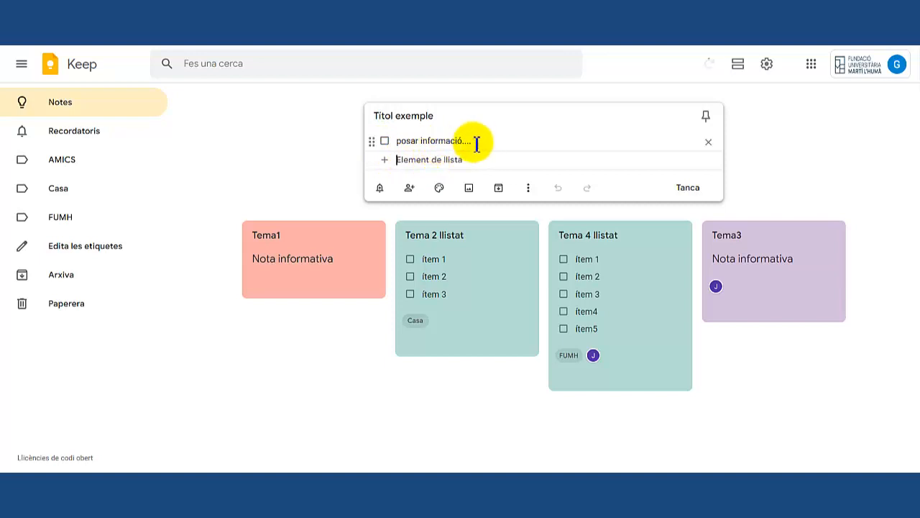
{"action": "left_click_drag", "start_coordinate": [474, 141], "coordinate": [392, 141]}
{"action": "key", "text": "BackSpace"}
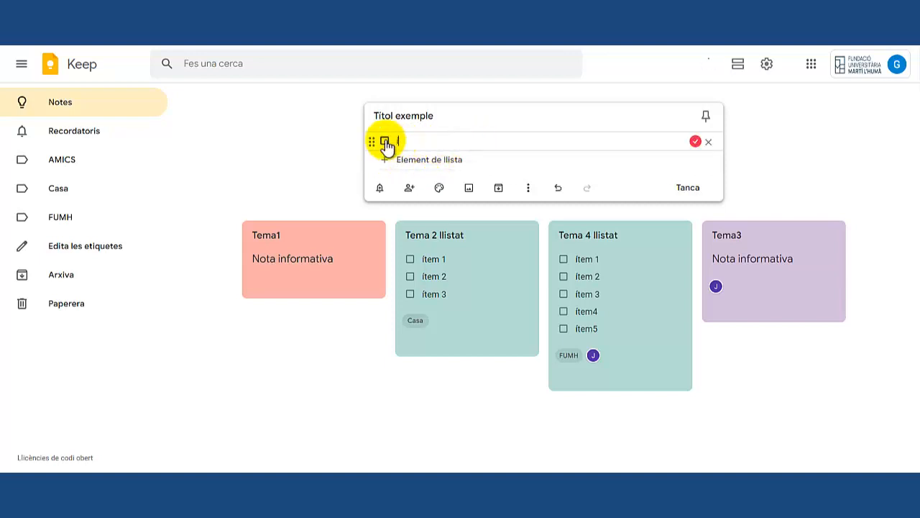
{"action": "type", "text": "ítem 1"}
{"action": "left_click", "coordinate": [432, 162]}
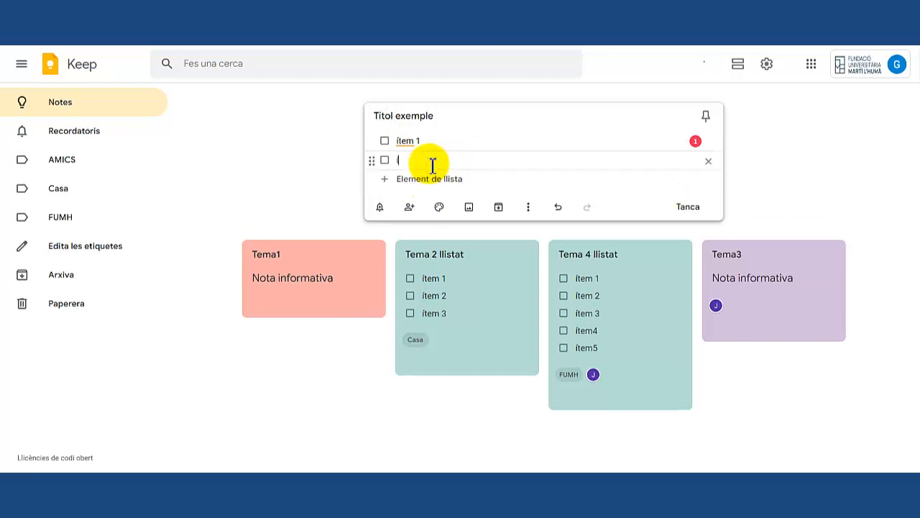
{"action": "type", "text": "ítem 2"}
- Give the note the green background image with trees and a small house, and close the note
{"action": "left_click", "coordinate": [528, 206]}
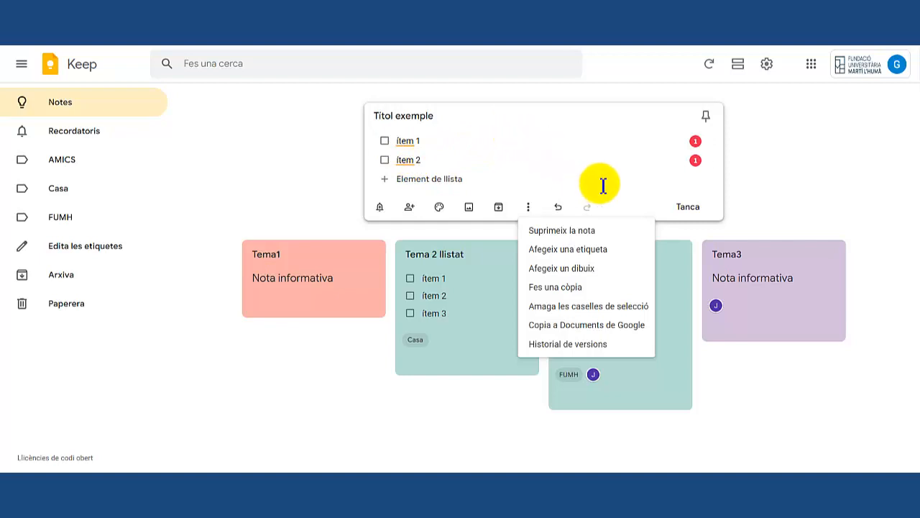
{"action": "left_click", "coordinate": [439, 208]}
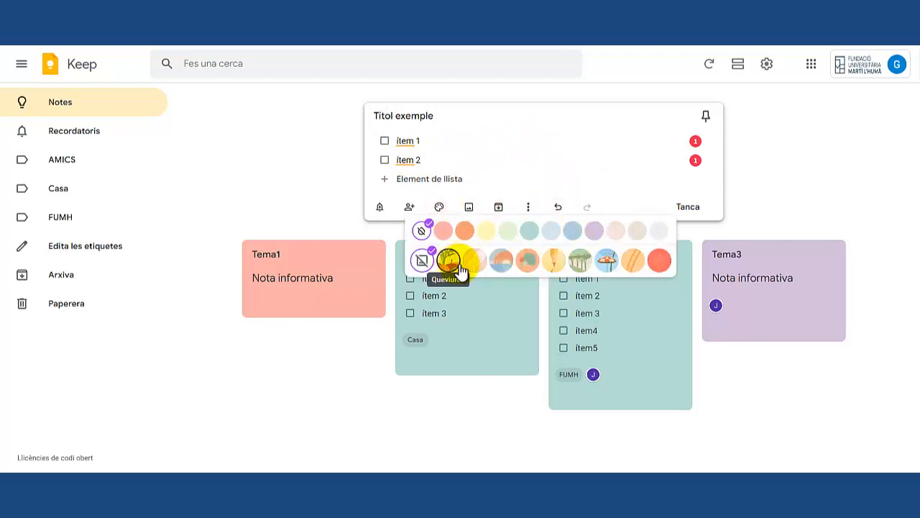
{"action": "left_click", "coordinate": [580, 266]}
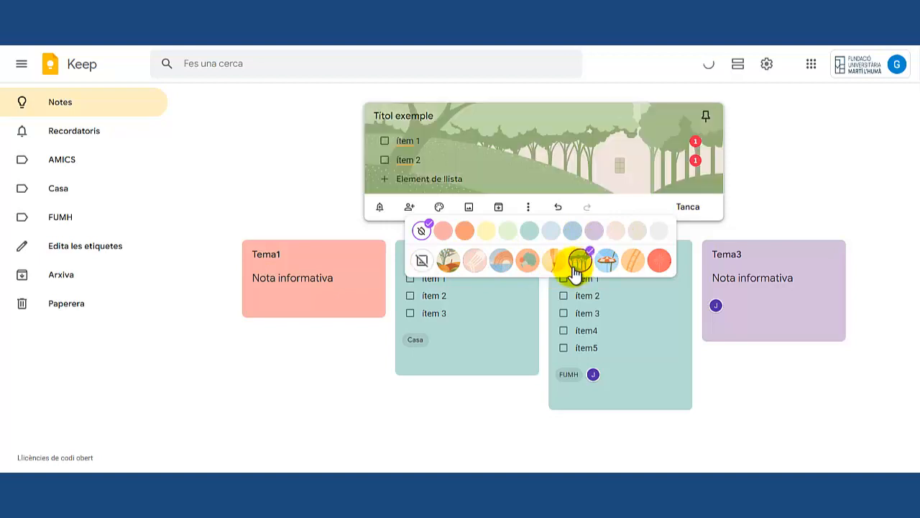
{"action": "left_click", "coordinate": [691, 209]}
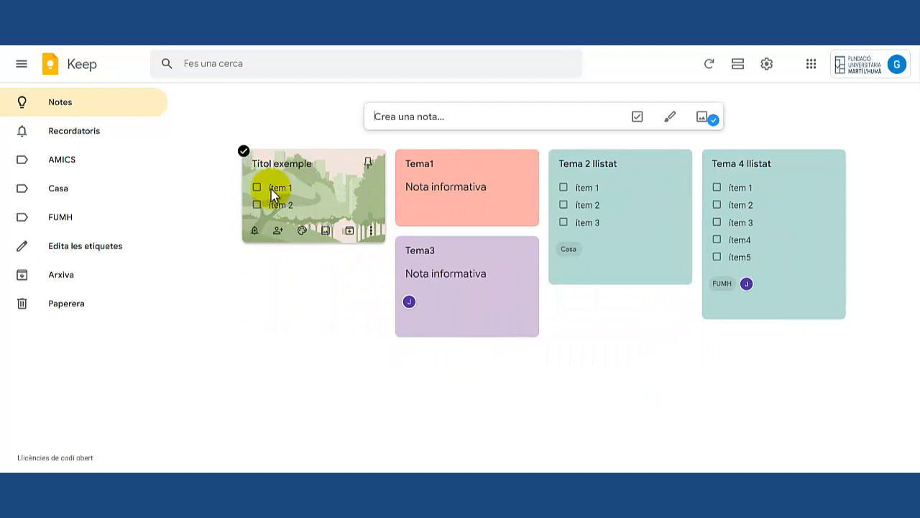
- Pin the "Títol exemple" note and unpin it again
{"action": "left_click", "coordinate": [369, 165]}
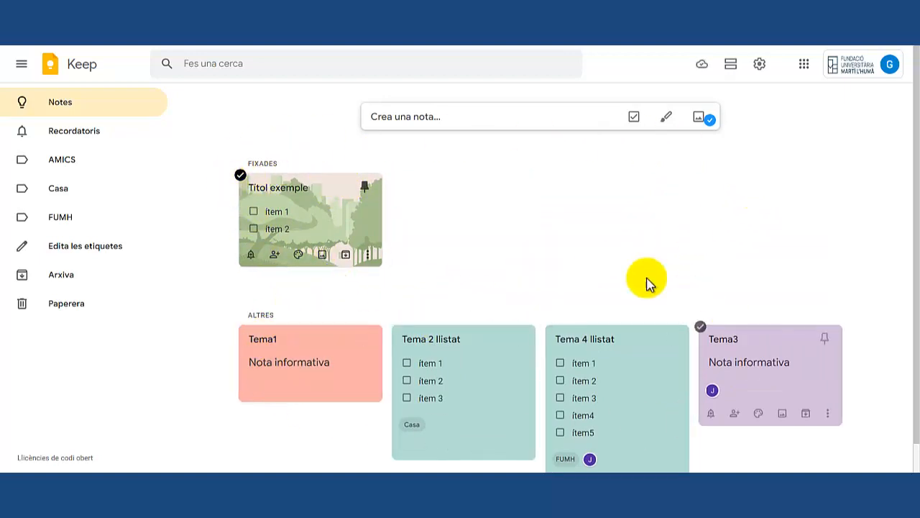
{"action": "left_click", "coordinate": [364, 188]}
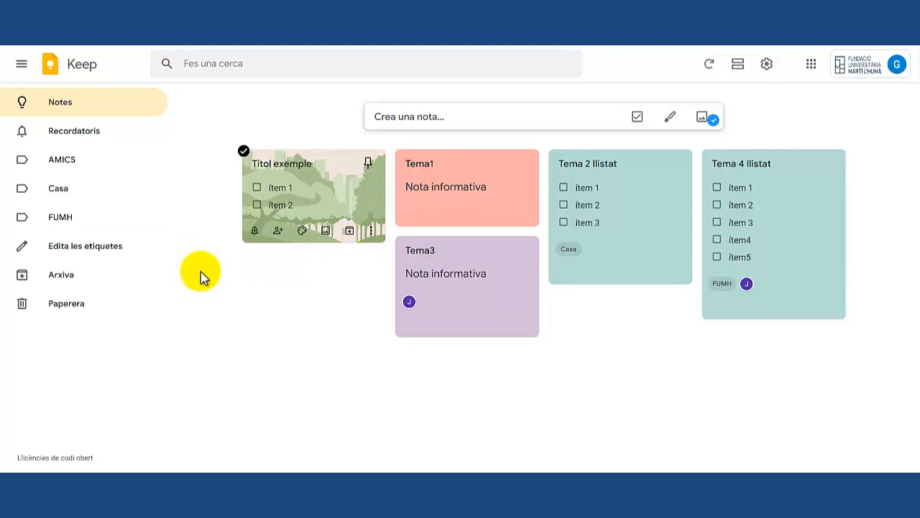
- Create a new label named "Etiqueta Exemple" in the label editor
{"action": "left_click", "coordinate": [75, 247]}
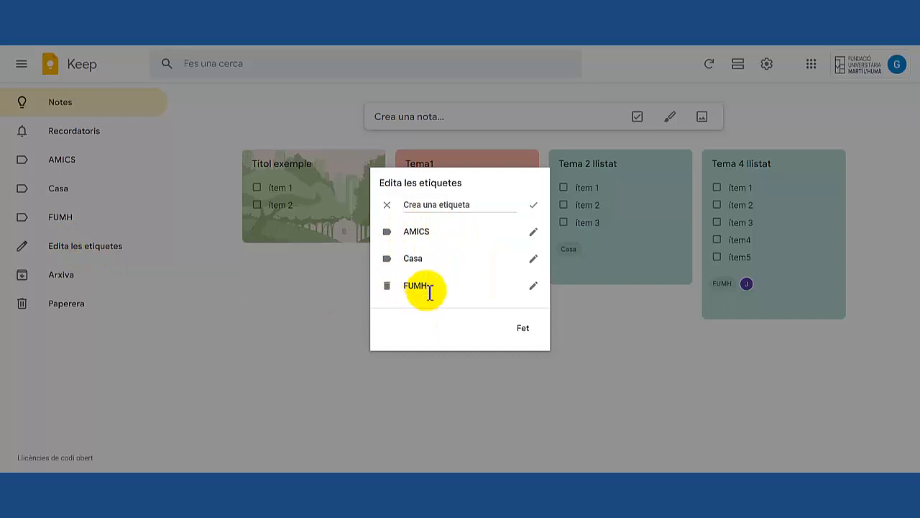
{"action": "left_click_drag", "start_coordinate": [435, 232], "coordinate": [405, 232]}
{"action": "left_click_drag", "start_coordinate": [432, 260], "coordinate": [402, 265]}
{"action": "double_click", "coordinate": [430, 284]}
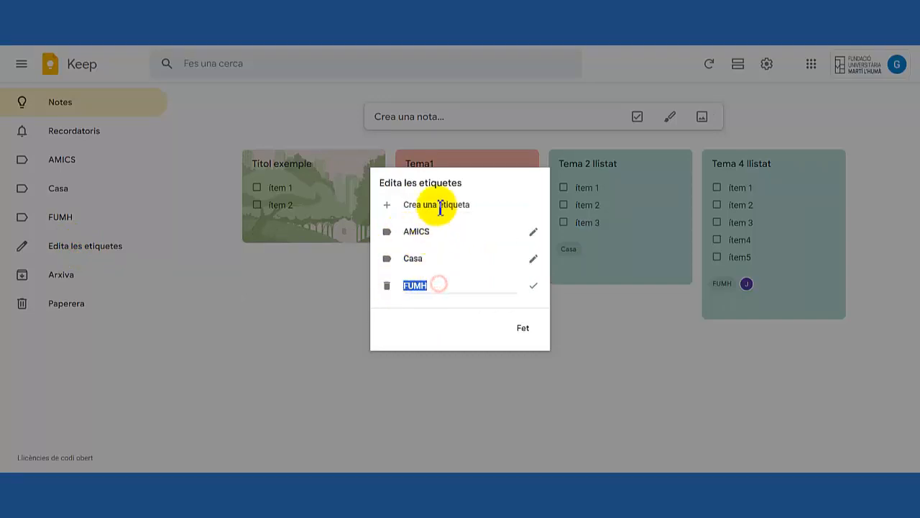
{"action": "left_click", "coordinate": [434, 206]}
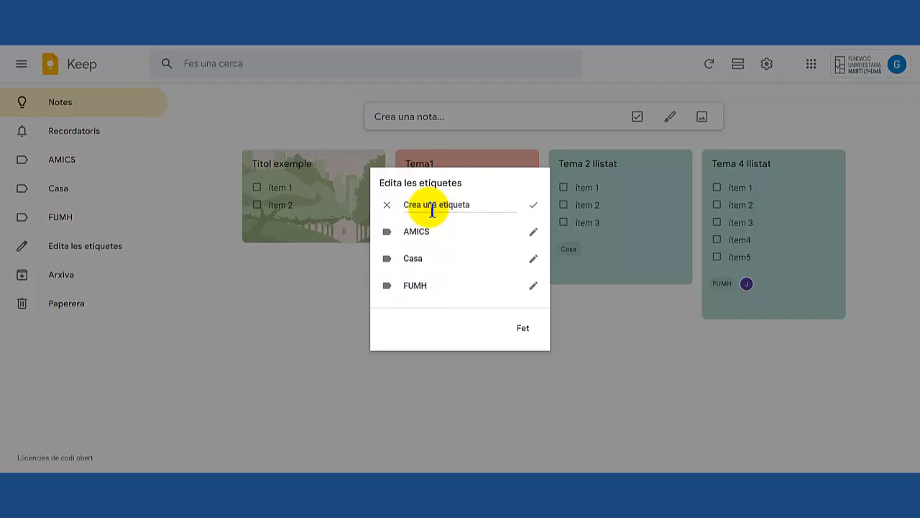
{"action": "type", "text": "Etiqueta Exemple"}
{"action": "left_click", "coordinate": [524, 331]}
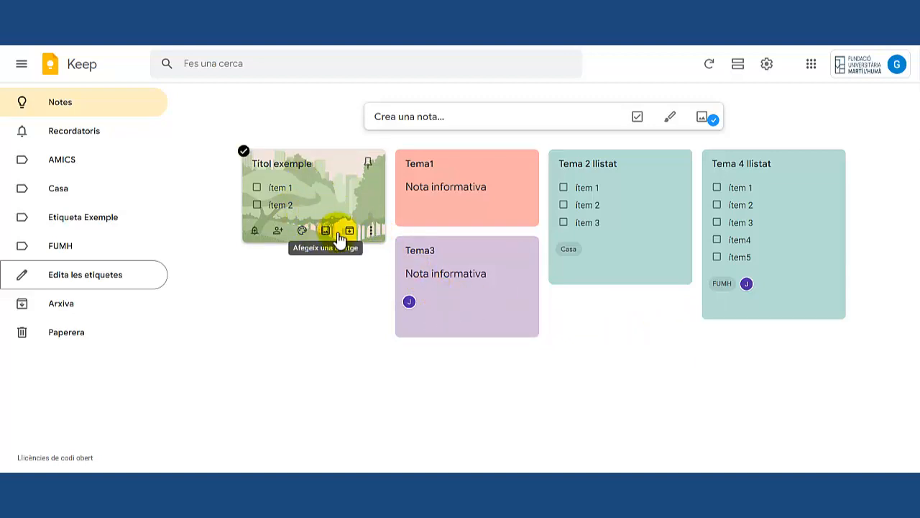
- Try out the available labels on the "Títol exemple" note and leave only the label Casa assigned
{"action": "left_click", "coordinate": [371, 231]}
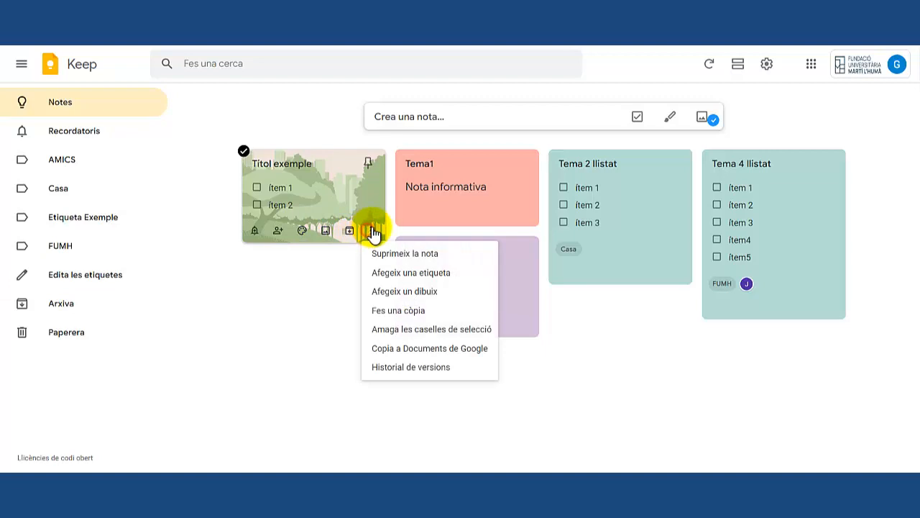
{"action": "left_click", "coordinate": [413, 273]}
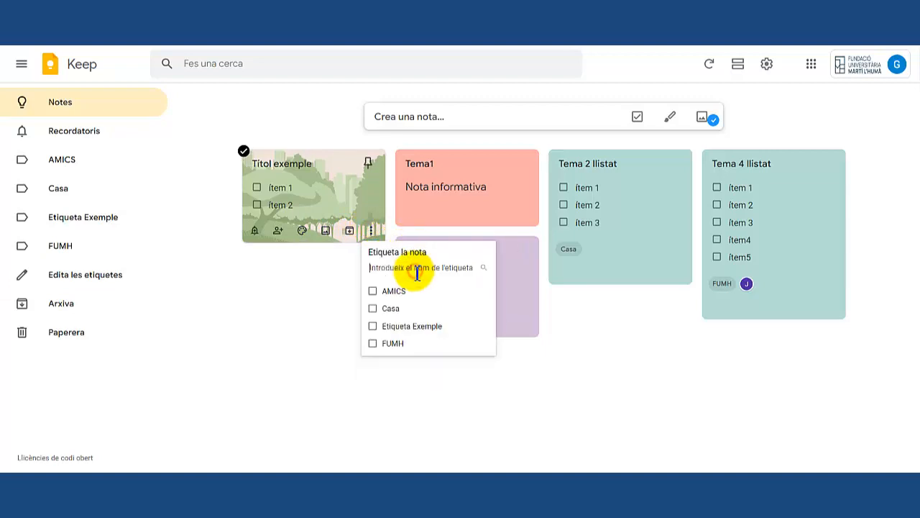
{"action": "left_click", "coordinate": [373, 310]}
{"action": "left_click", "coordinate": [373, 327]}
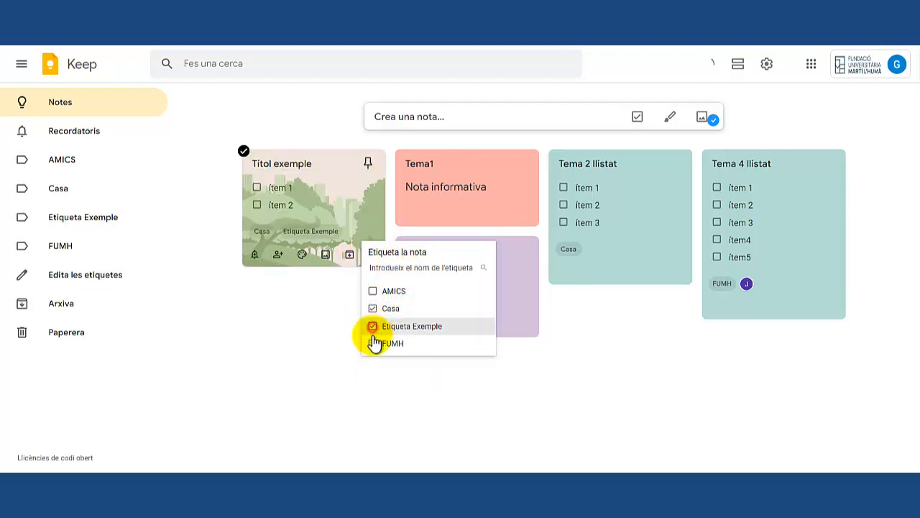
{"action": "left_click", "coordinate": [373, 343]}
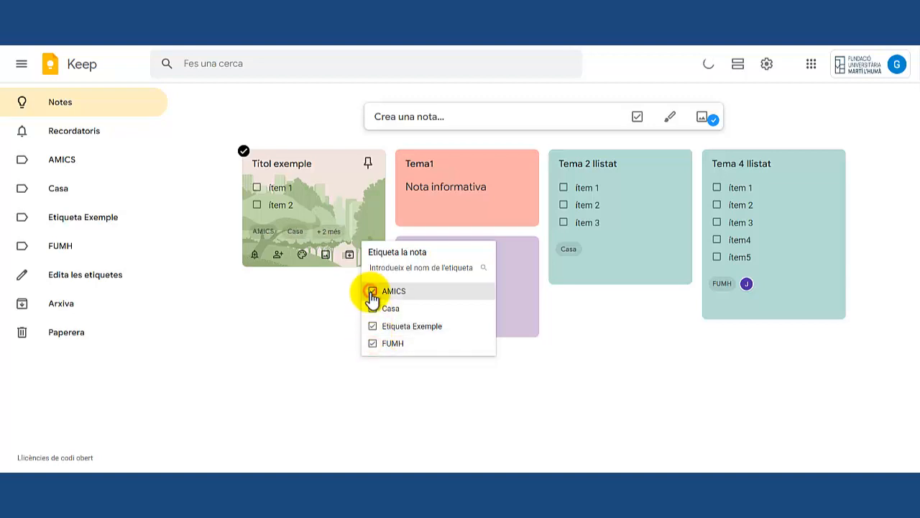
{"action": "left_click", "coordinate": [374, 328]}
{"action": "left_click", "coordinate": [372, 344]}
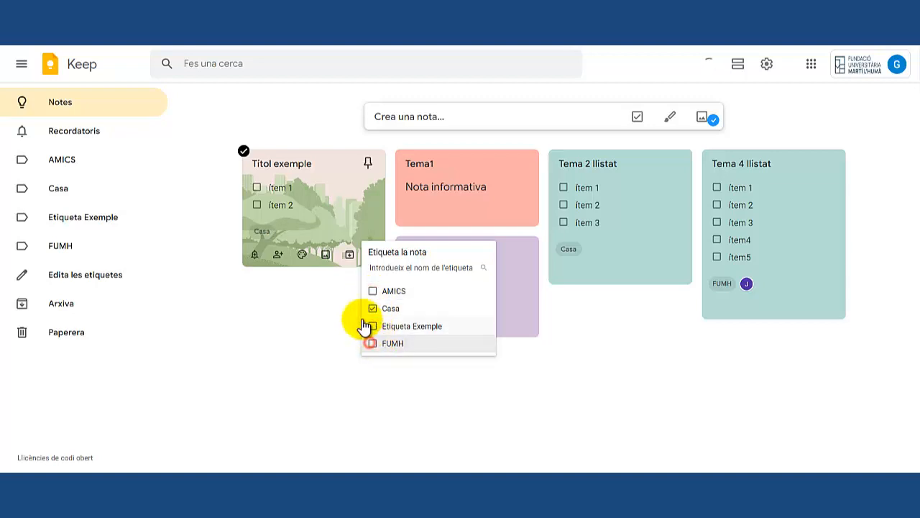
{"action": "left_click", "coordinate": [323, 328]}
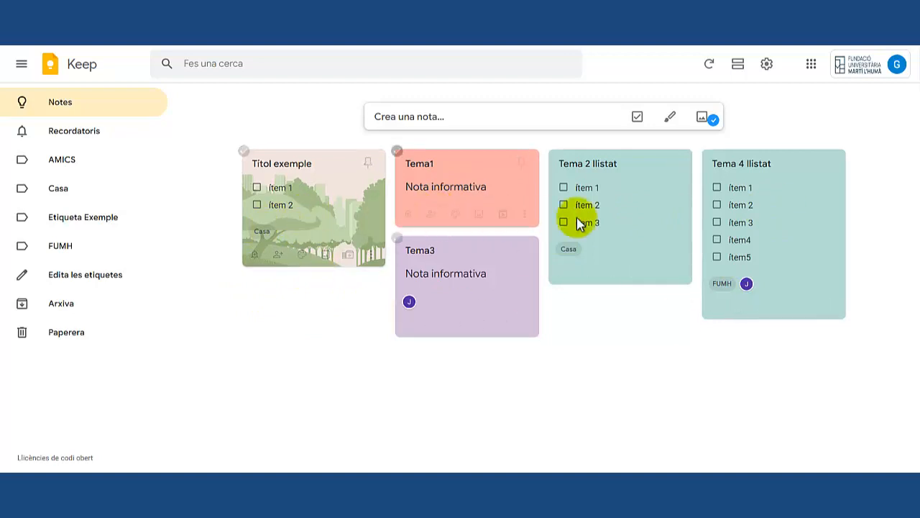
- View the notes filed under the labels Casa and FUMH, and return to all notes
{"action": "left_click", "coordinate": [58, 191]}
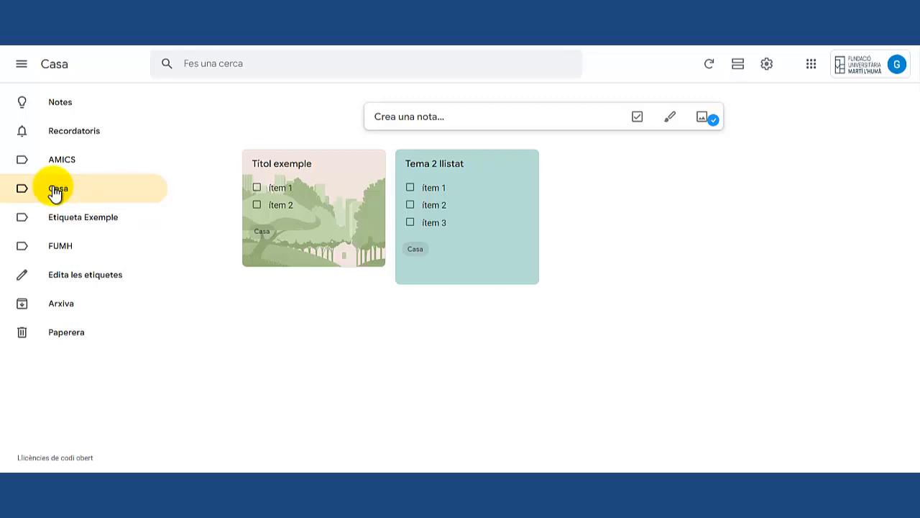
{"action": "left_click", "coordinate": [46, 250]}
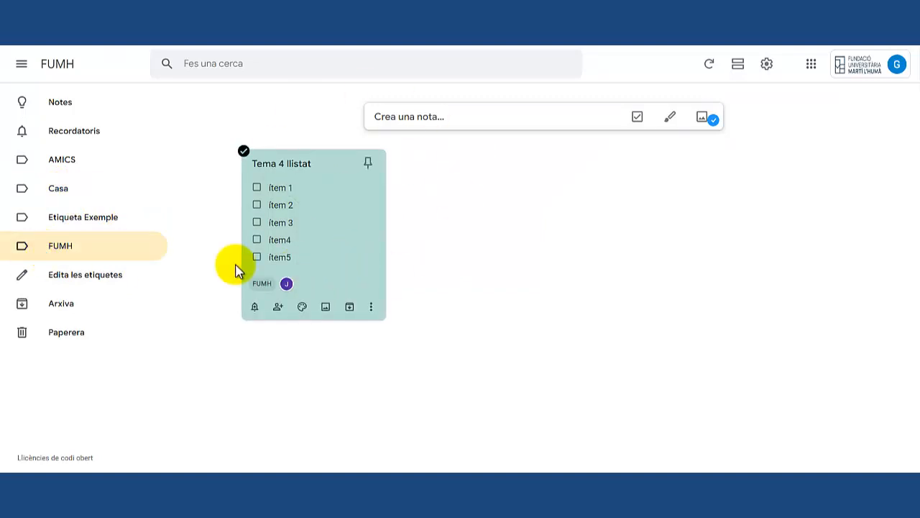
{"action": "left_click", "coordinate": [56, 104]}
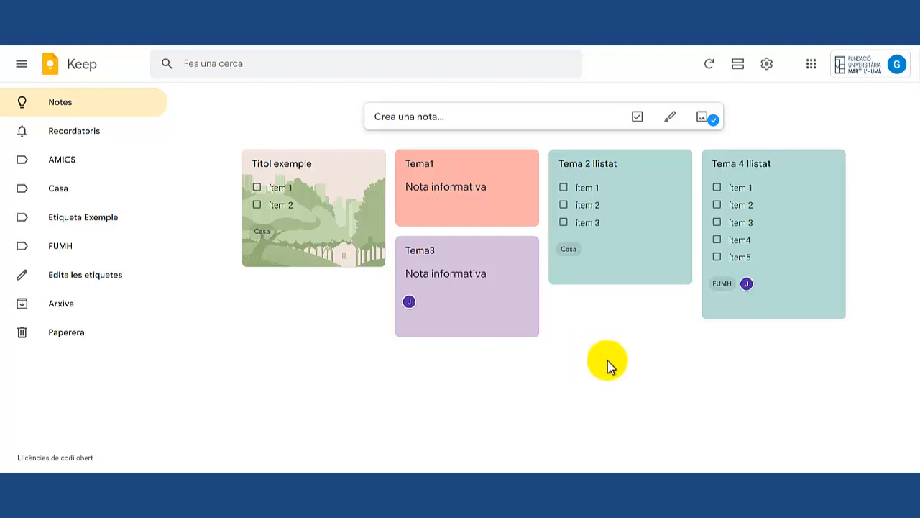
- Mark "ítem 1" and "ítem 2" in the "Títol exemple" note as completed and unmark both
{"action": "mouse_move", "coordinate": [322, 195]}
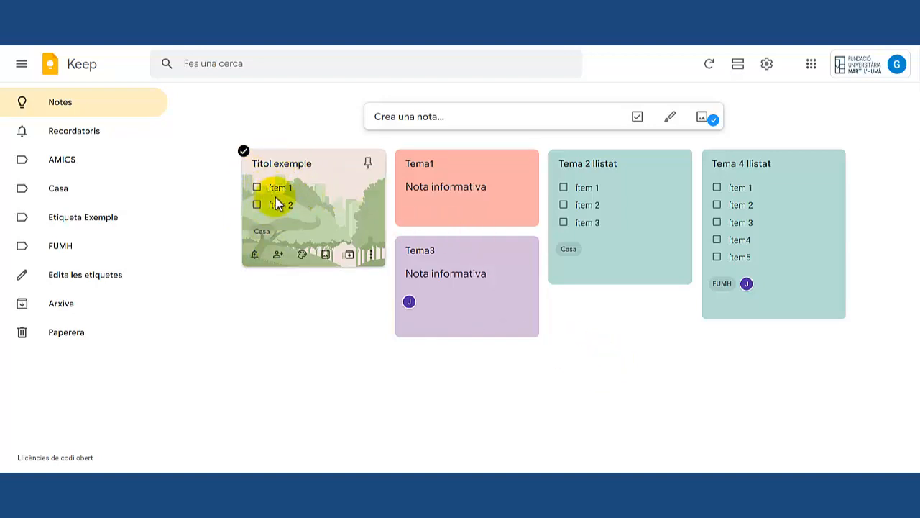
{"action": "left_click", "coordinate": [256, 188]}
{"action": "left_click", "coordinate": [257, 189]}
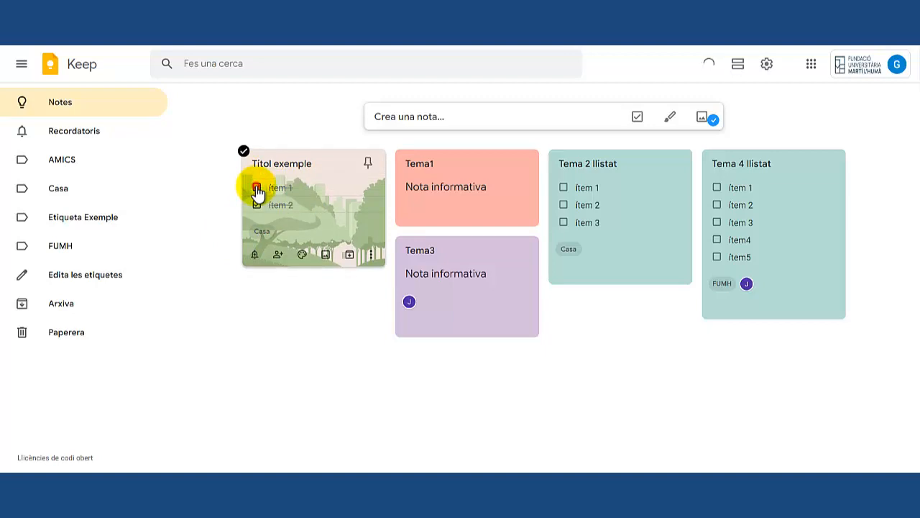
{"action": "left_click", "coordinate": [257, 206]}
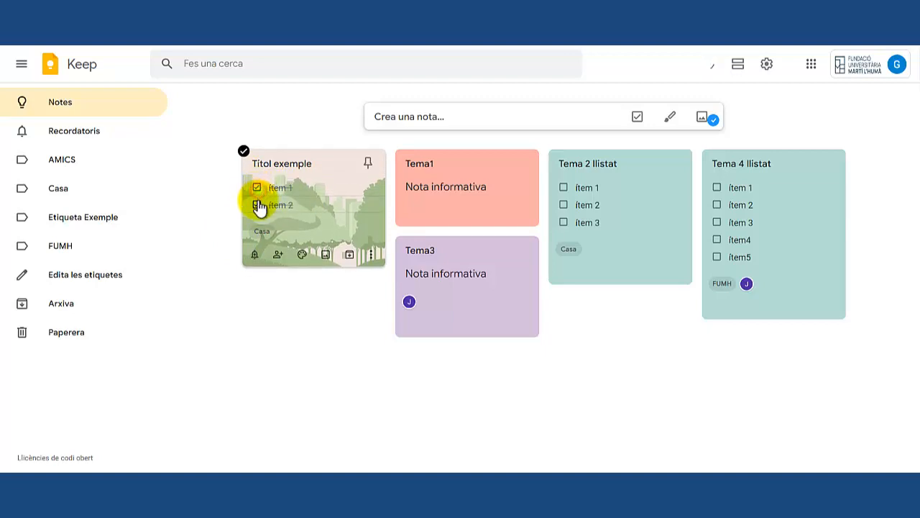
{"action": "left_click", "coordinate": [257, 210]}
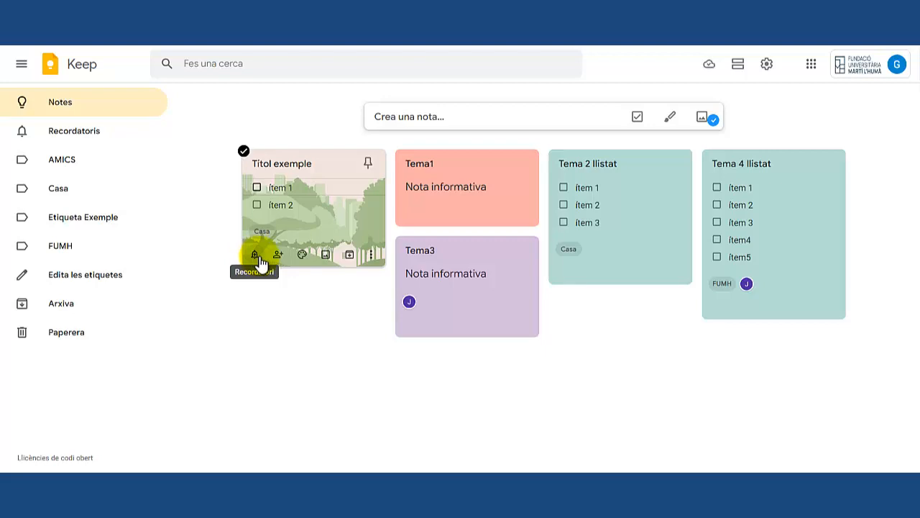
- Set a reminder on the "Títol exemple" note for next week, Monday at 8:00
{"action": "left_click", "coordinate": [255, 253]}
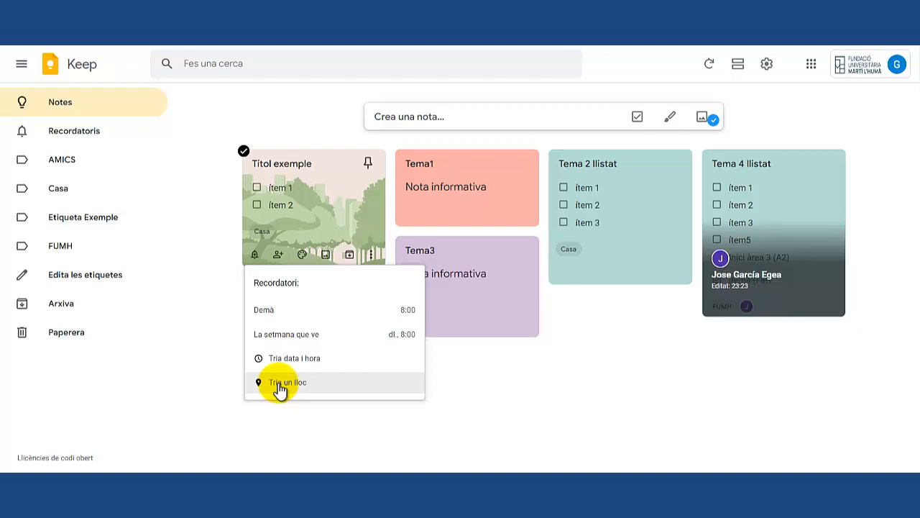
{"action": "left_click", "coordinate": [293, 338]}
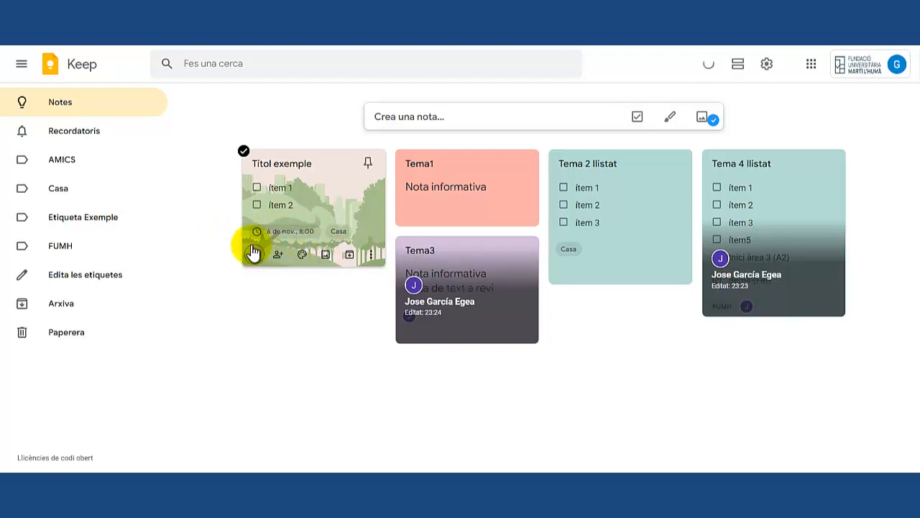
- View the notes that have reminders and return to all notes
{"action": "left_click", "coordinate": [81, 130]}
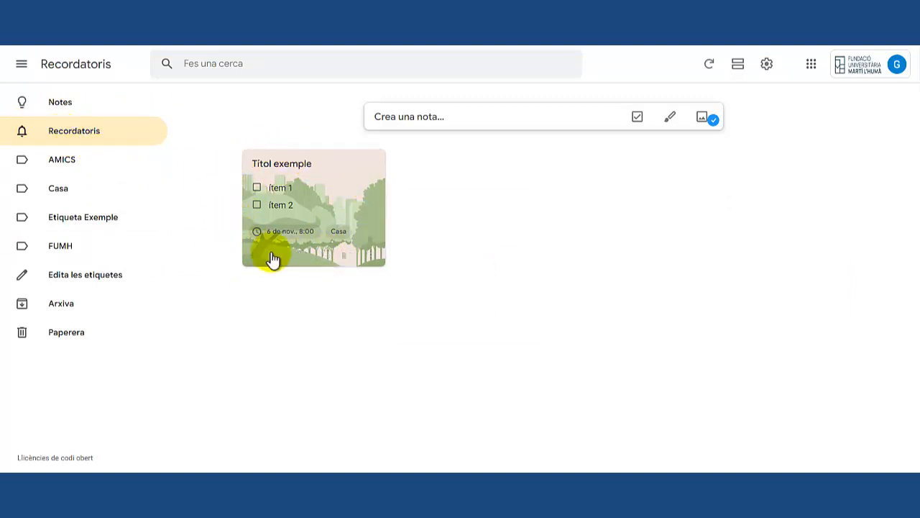
{"action": "left_click", "coordinate": [37, 104]}
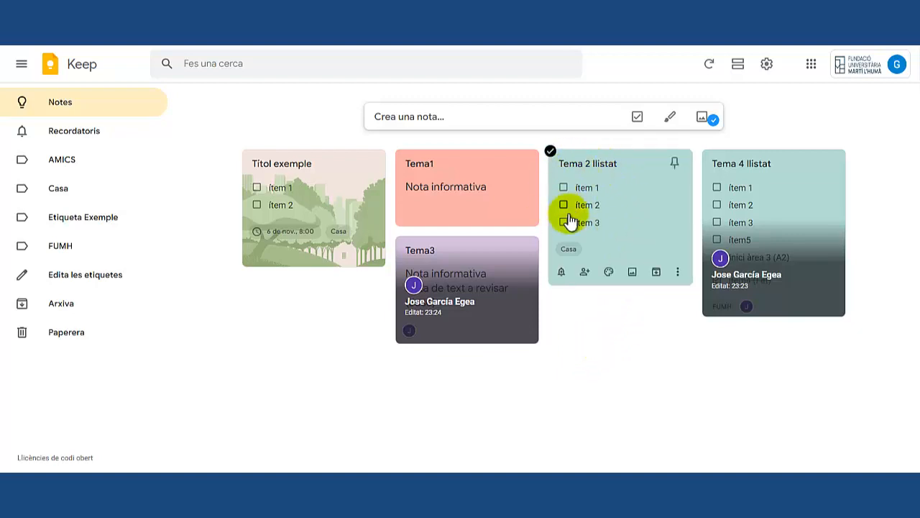
- Share the "Tema 2 llistat" note with a colleague by adding their e-mail as collaborator, save, and close the note
{"action": "left_click", "coordinate": [586, 273]}
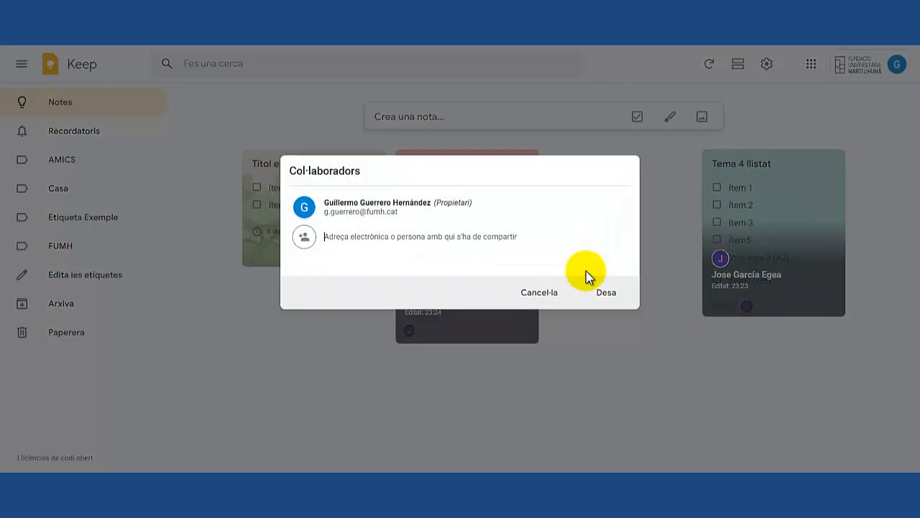
{"action": "left_click", "coordinate": [375, 242]}
{"action": "type", "text": "jose"}
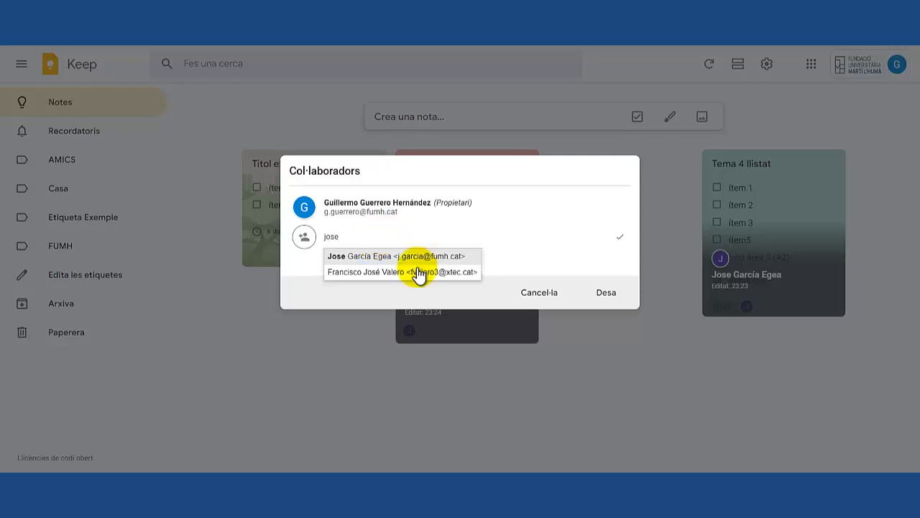
{"action": "left_click", "coordinate": [417, 256]}
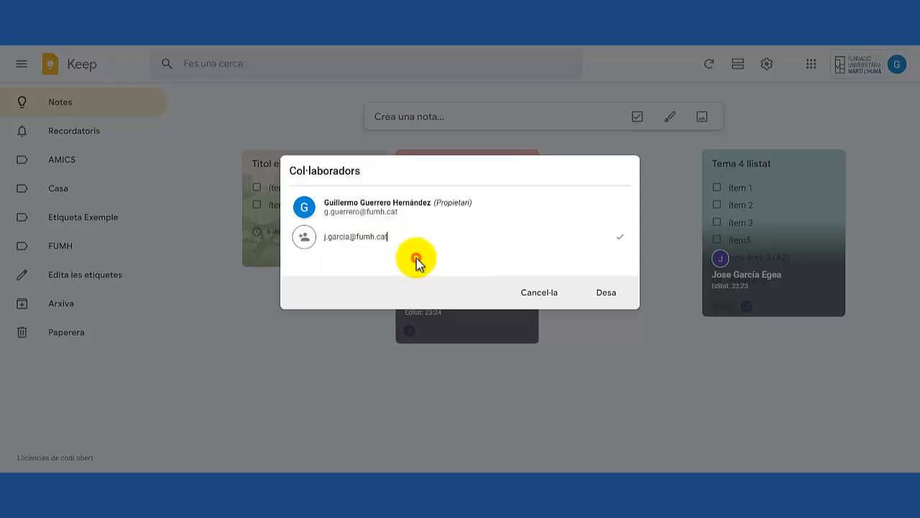
{"action": "left_click", "coordinate": [604, 294]}
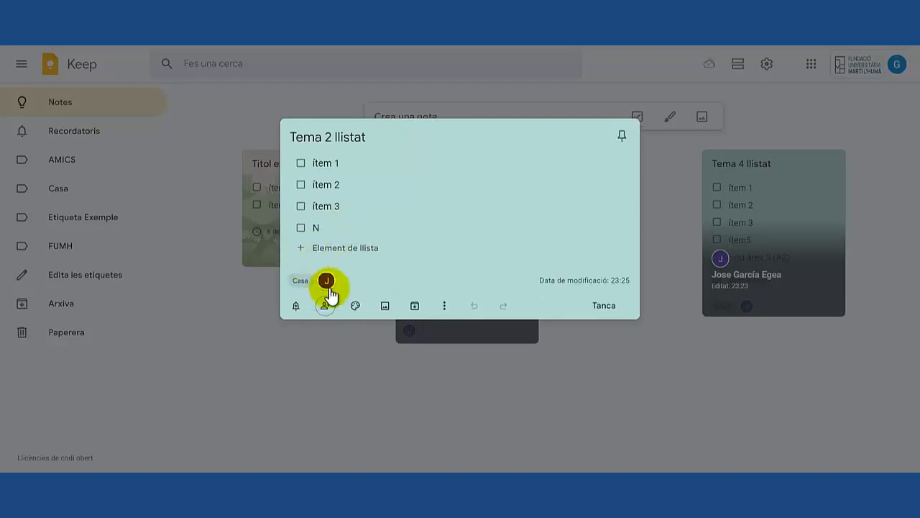
{"action": "left_click", "coordinate": [604, 306]}
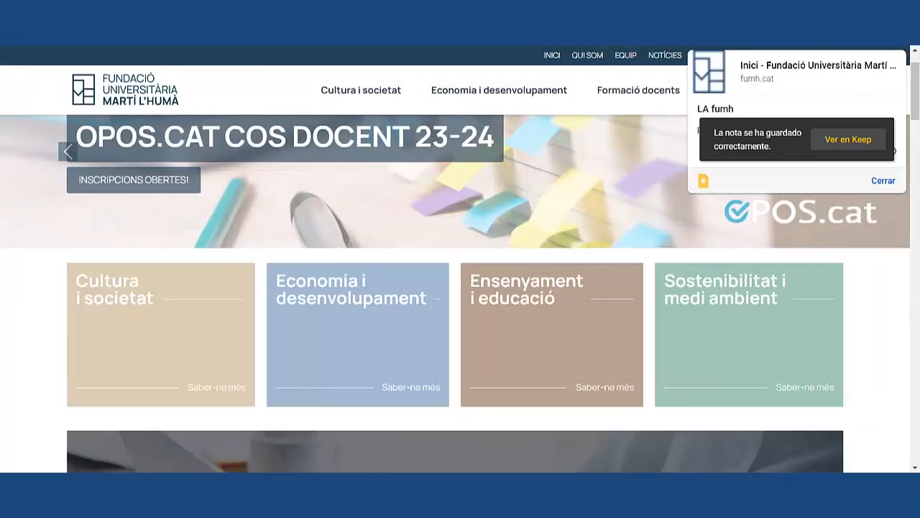
- On the fumh.cat home page, start a Save to Keep note titled "fumh" with the text "informació..."
{"action": "left_click", "coordinate": [884, 181]}
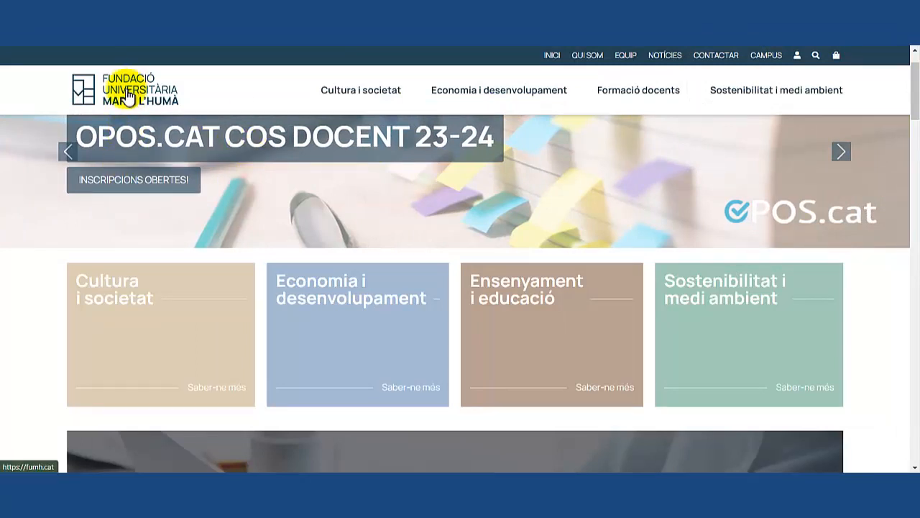
{"action": "left_click", "coordinate": [841, 155]}
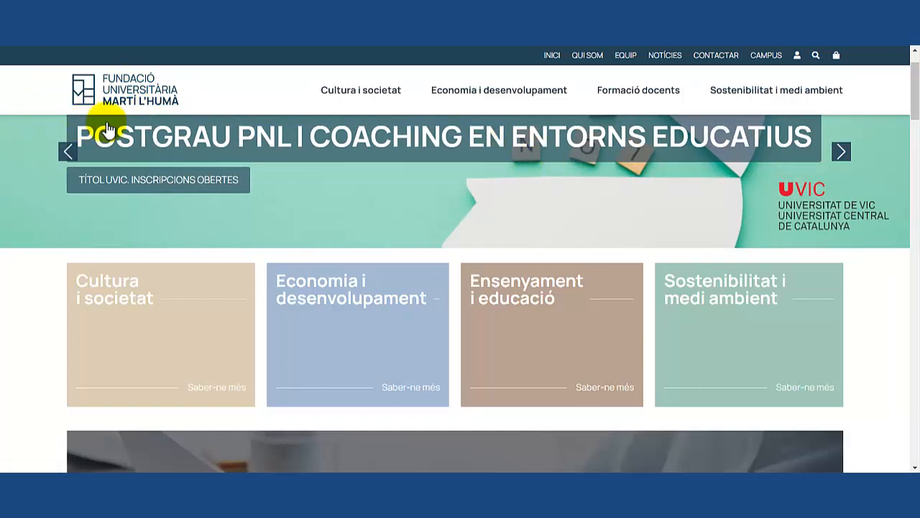
{"action": "right_click", "coordinate": [273, 89]}
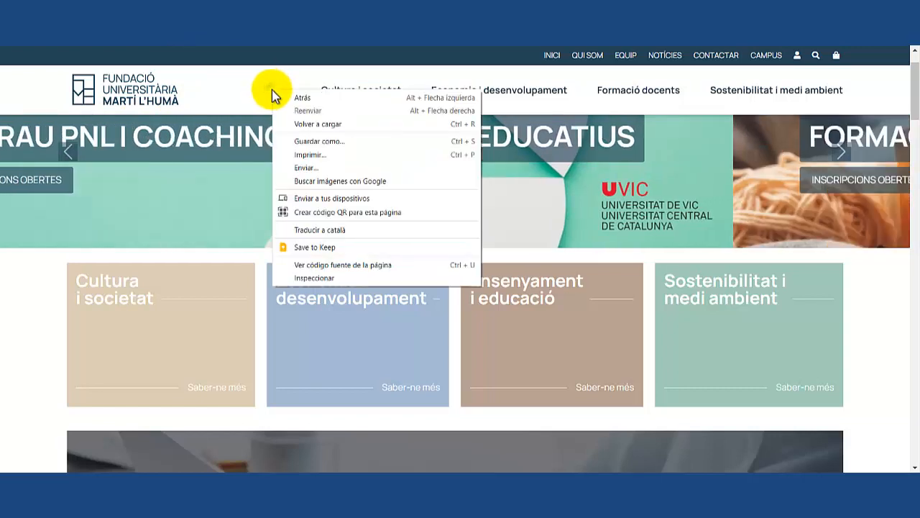
{"action": "left_click", "coordinate": [317, 248]}
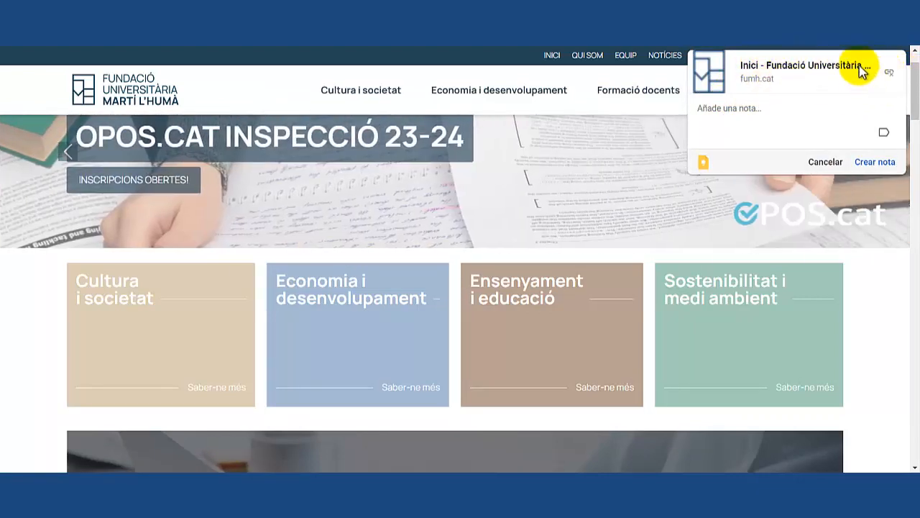
{"action": "left_click", "coordinate": [720, 108]}
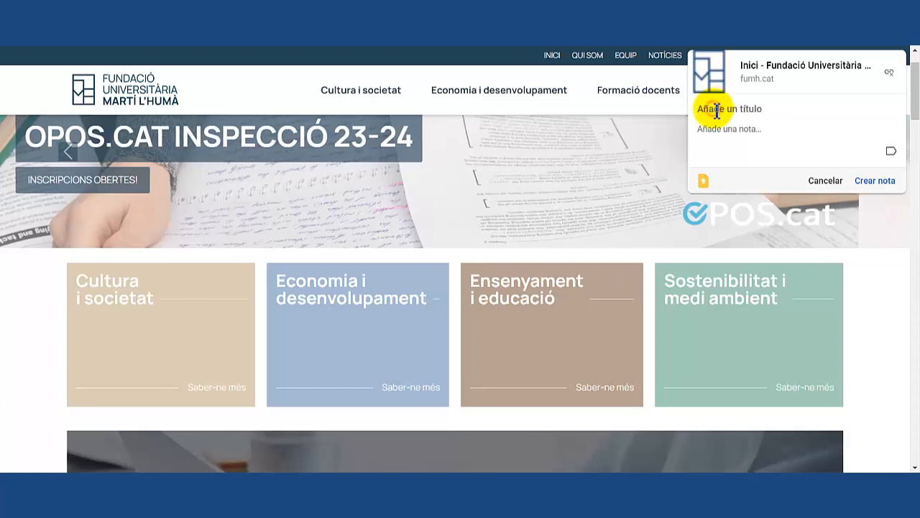
{"action": "type", "text": "fum"}
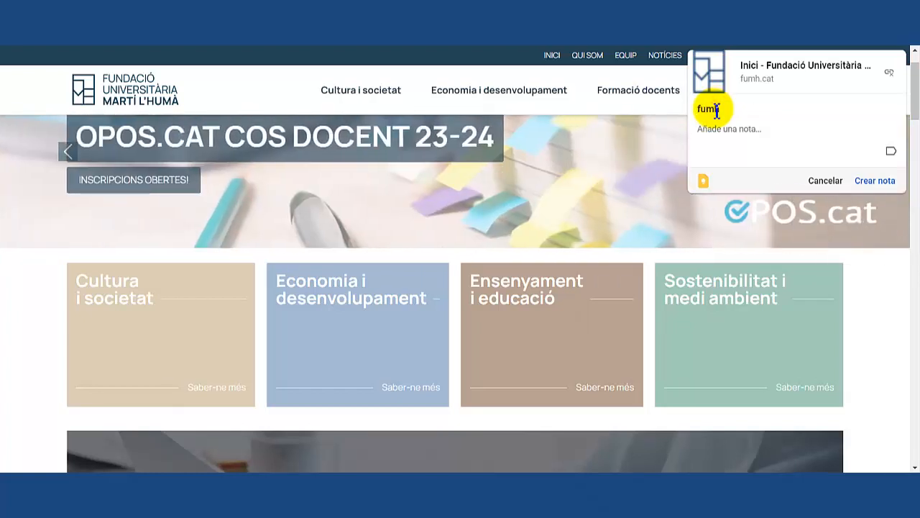
{"action": "type", "text": "h"}
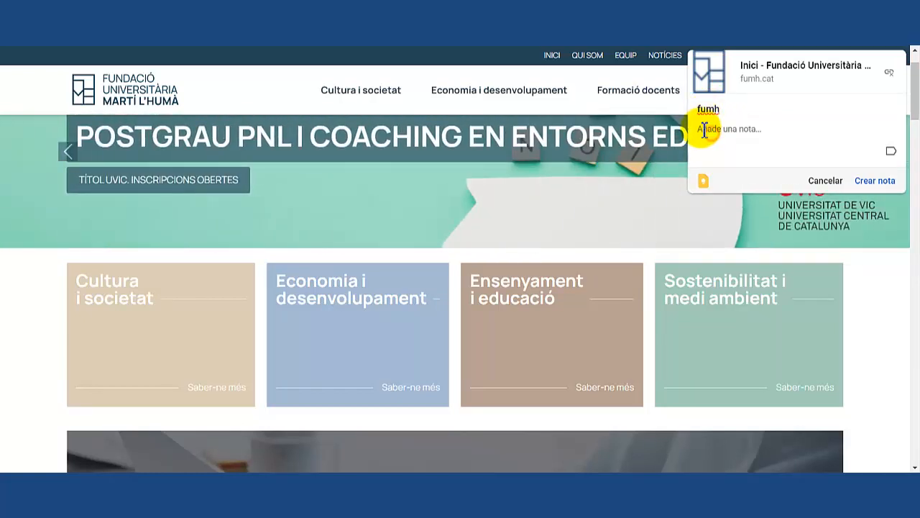
{"action": "left_click", "coordinate": [705, 130]}
{"action": "type", "text": "informació..."}
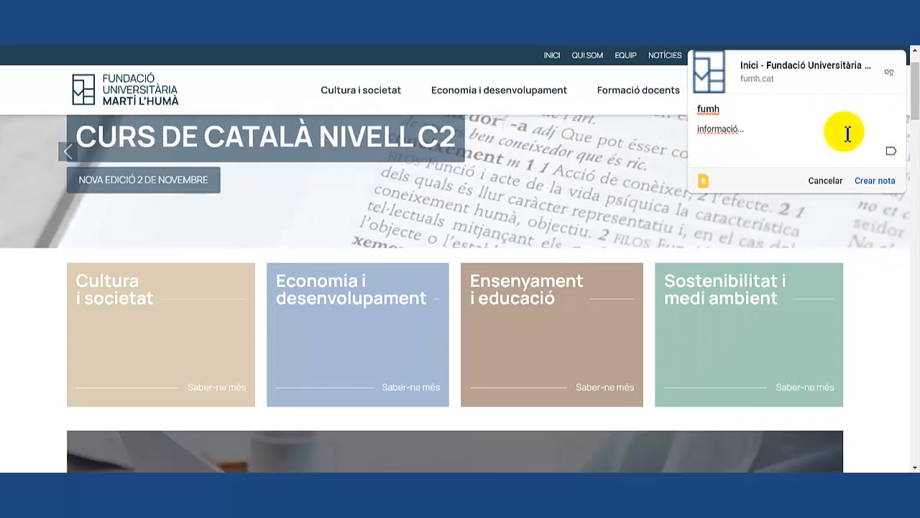
- Assign the label FUMH to the web page note and create it
{"action": "left_click", "coordinate": [891, 155]}
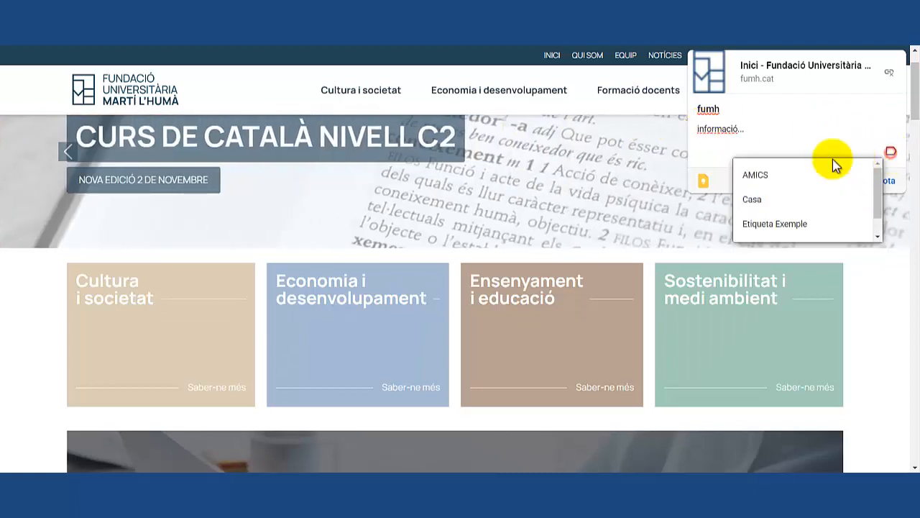
{"action": "scroll", "coordinate": [870, 216], "scroll_direction": "down", "scroll_amount": 1}
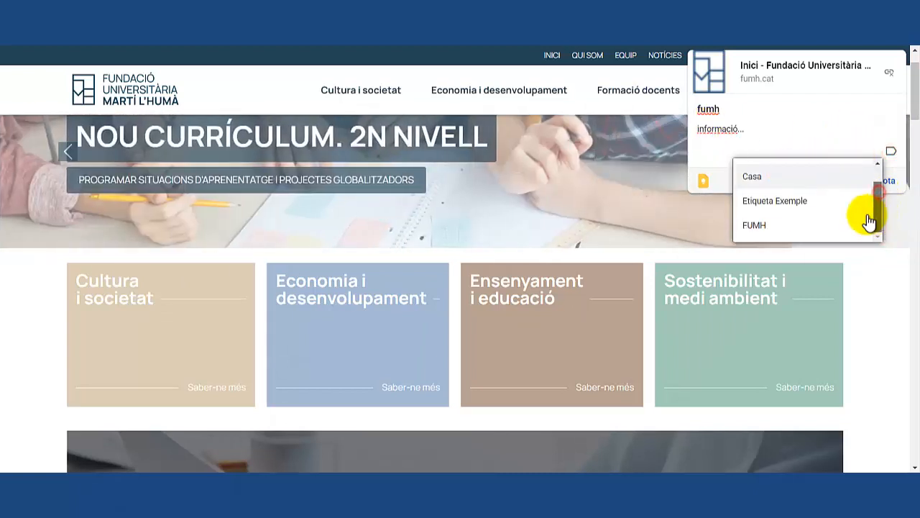
{"action": "left_click", "coordinate": [773, 226]}
{"action": "left_click", "coordinate": [797, 106]}
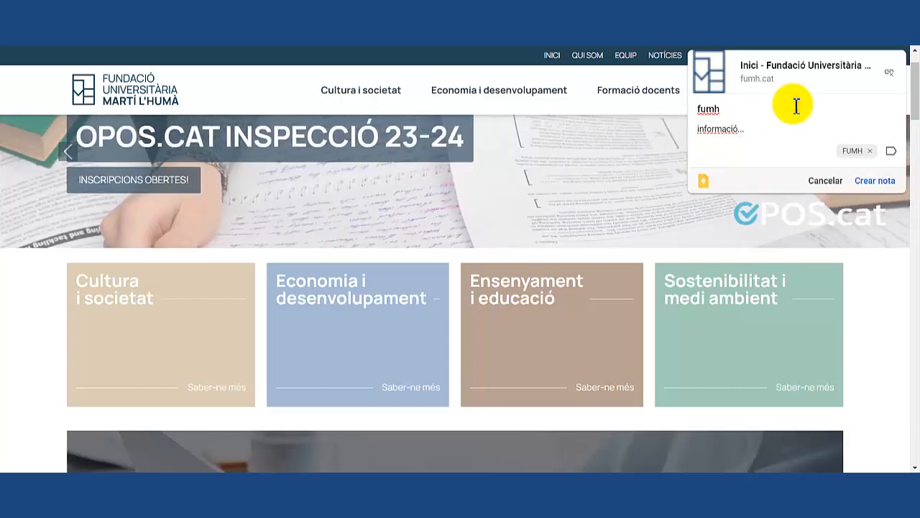
{"action": "left_click", "coordinate": [885, 181]}
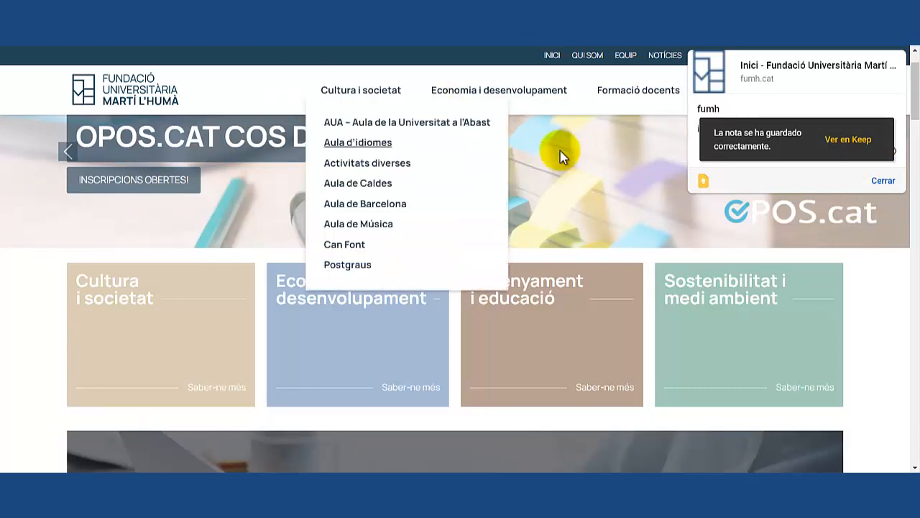
- Open the saved "fumh" note in Google Keep and share it with a colleague as collaborator
{"action": "left_click", "coordinate": [845, 139]}
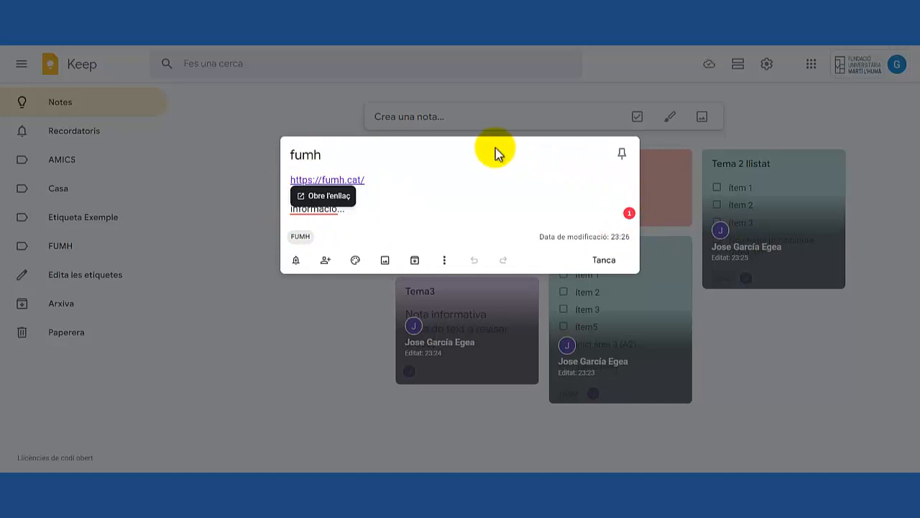
{"action": "left_click", "coordinate": [326, 260]}
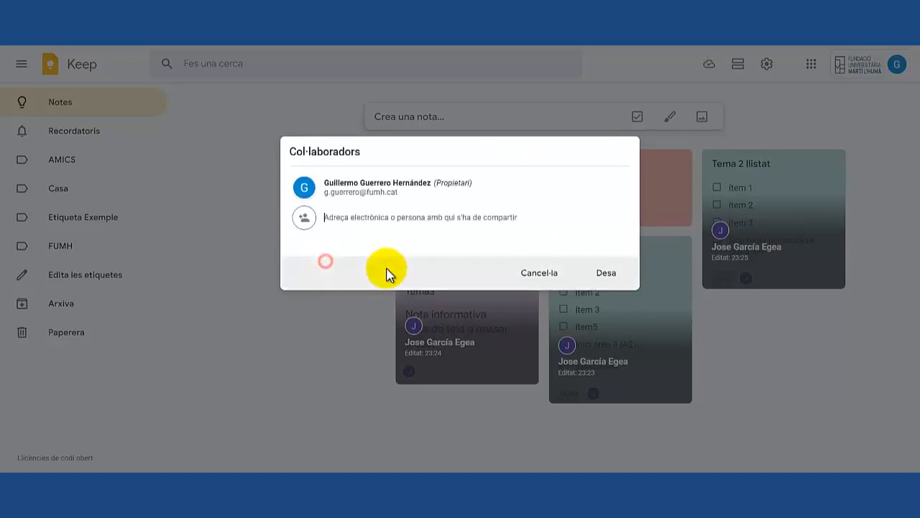
{"action": "type", "text": "Jose"}
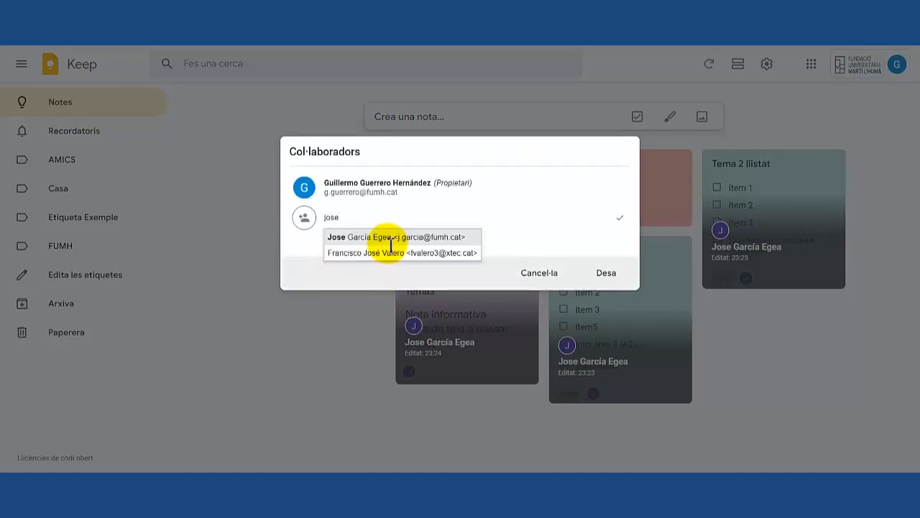
{"action": "left_click", "coordinate": [386, 239]}
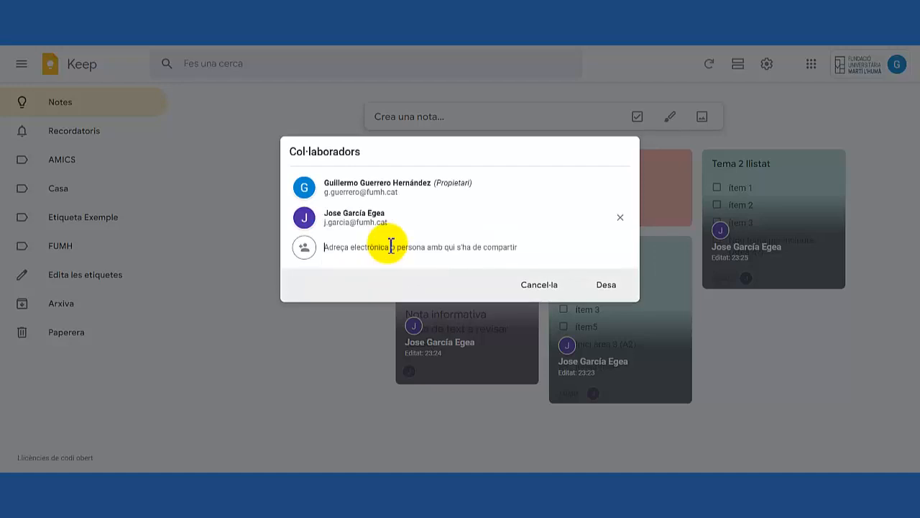
{"action": "left_click", "coordinate": [604, 286]}
- Set the "fumh" note's background colour to light purple and close the note
{"action": "left_click", "coordinate": [356, 265]}
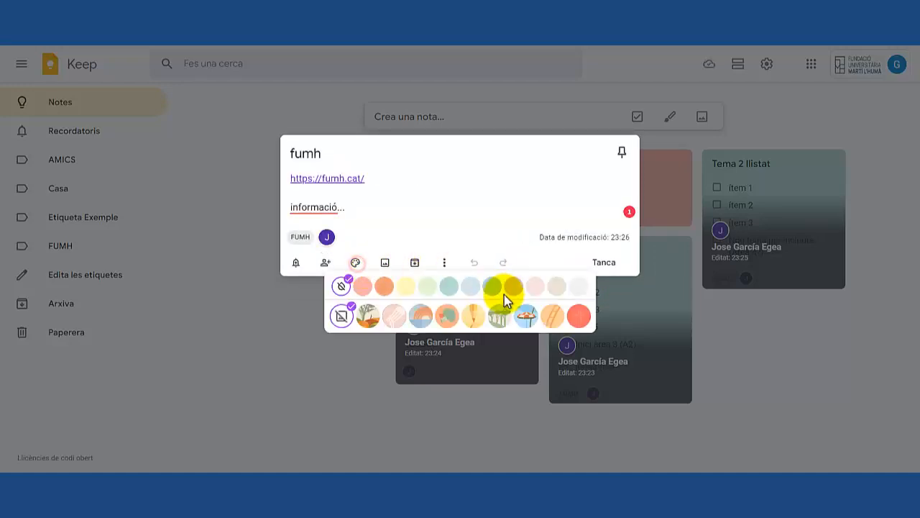
{"action": "left_click", "coordinate": [513, 286]}
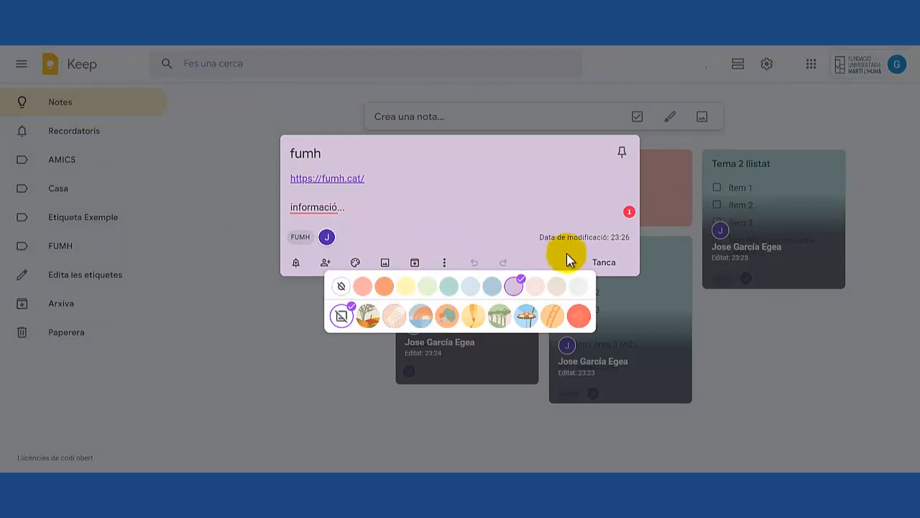
{"action": "left_click", "coordinate": [604, 263]}
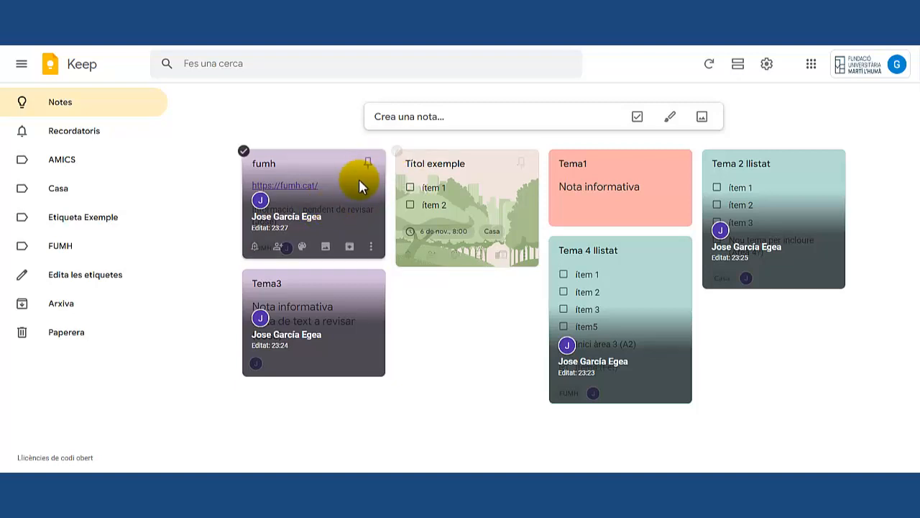
- Review the notes labelled FUMH and those labelled Casa, and go back to the full notes overview
{"action": "left_click", "coordinate": [61, 246]}
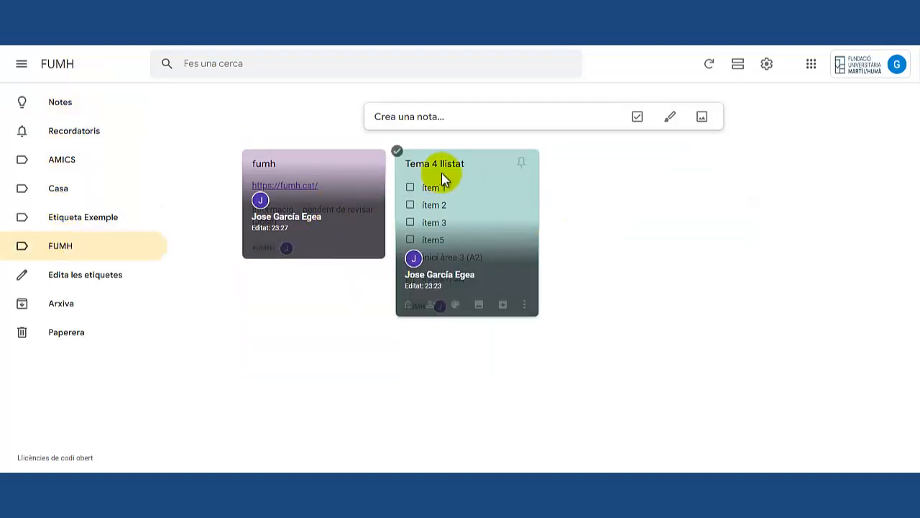
{"action": "left_click", "coordinate": [59, 192]}
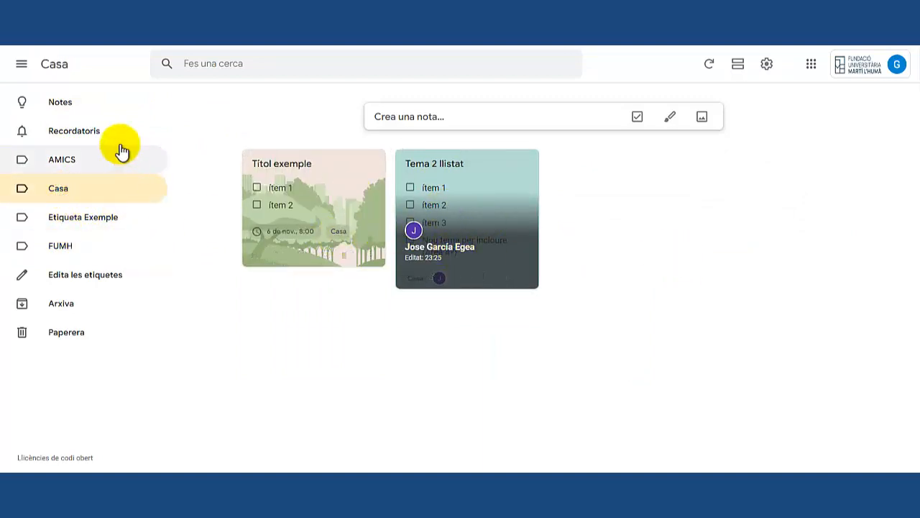
{"action": "left_click", "coordinate": [51, 103]}
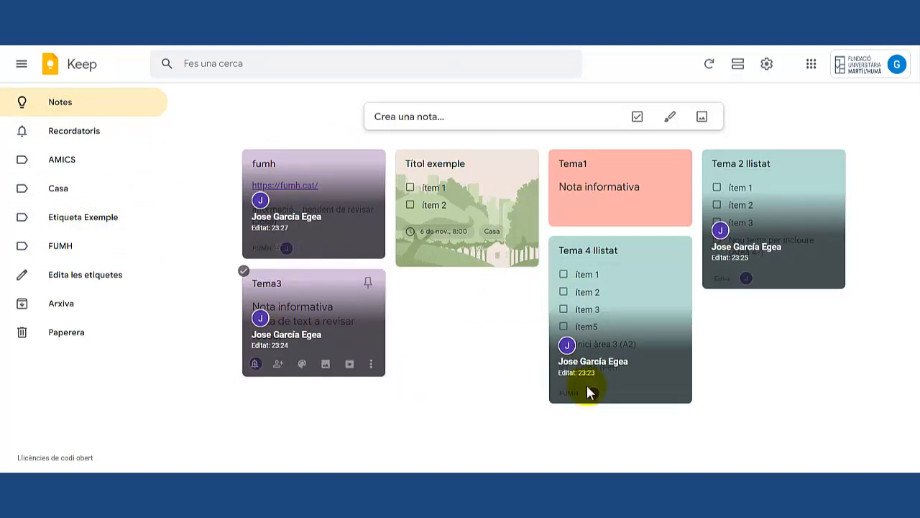
- Show the notes in list view, look through them all, and switch back to grid view
{"action": "left_click", "coordinate": [738, 64]}
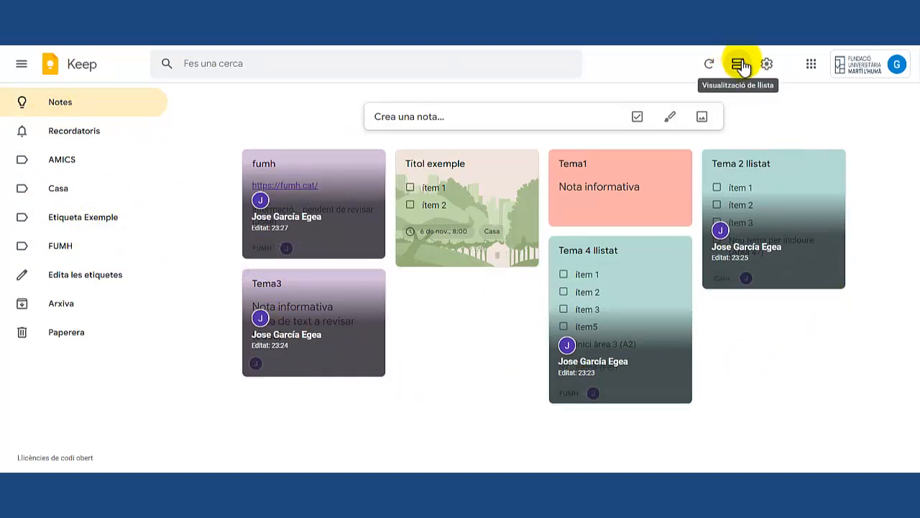
{"action": "scroll", "coordinate": [747, 185], "scroll_direction": "down", "scroll_amount": 3}
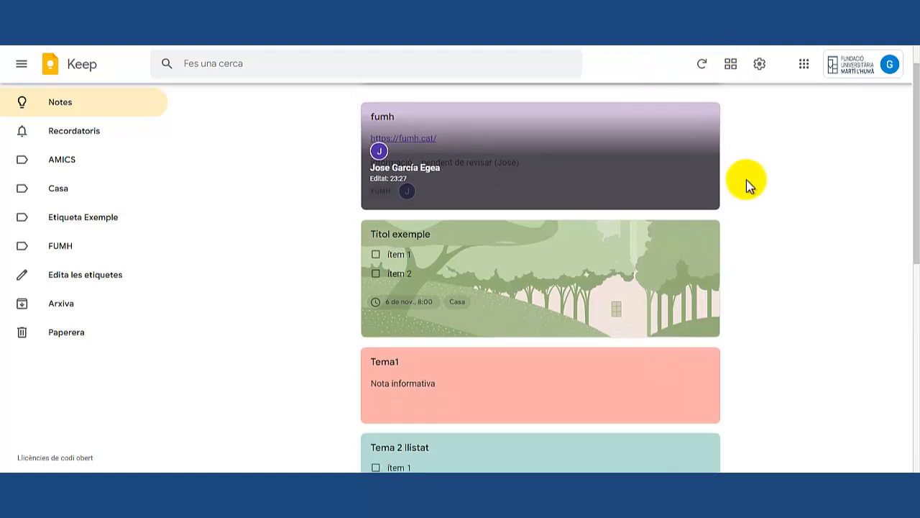
{"action": "scroll", "coordinate": [762, 188], "scroll_direction": "down", "scroll_amount": 5}
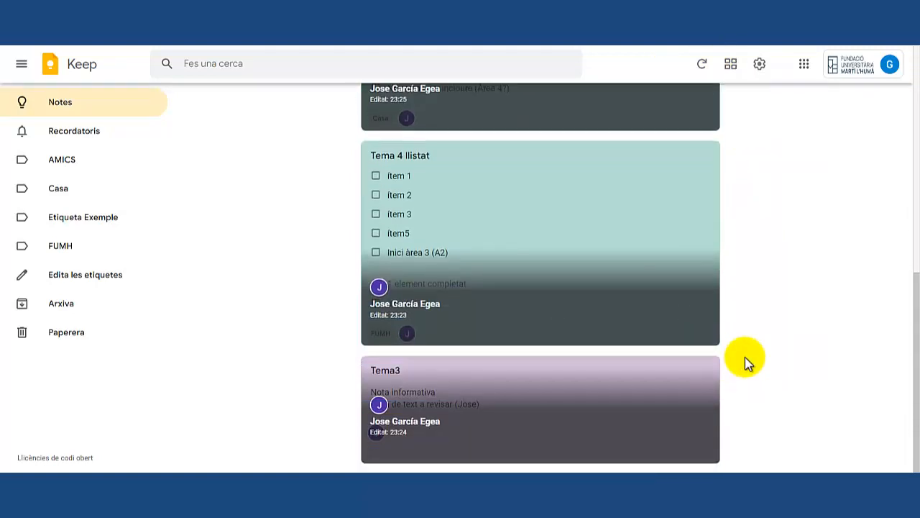
{"action": "scroll", "coordinate": [745, 360], "scroll_direction": "up", "scroll_amount": 10}
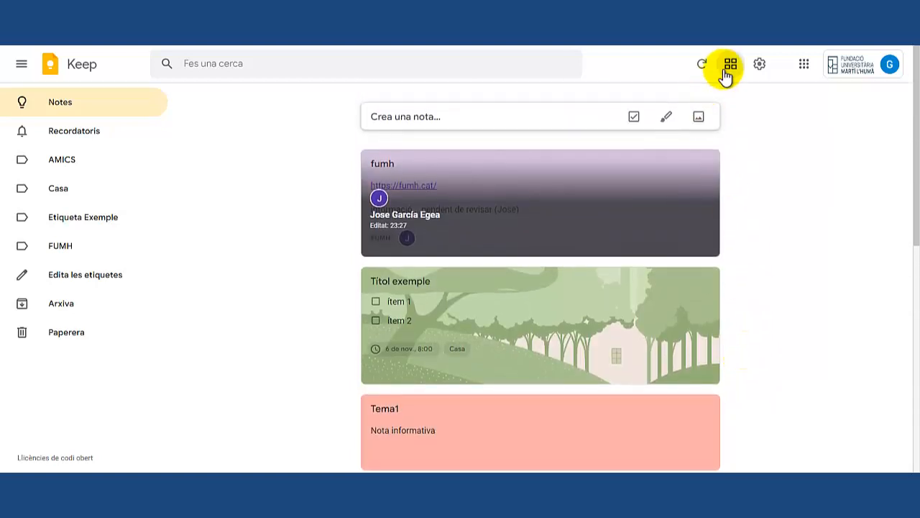
{"action": "left_click", "coordinate": [730, 63]}
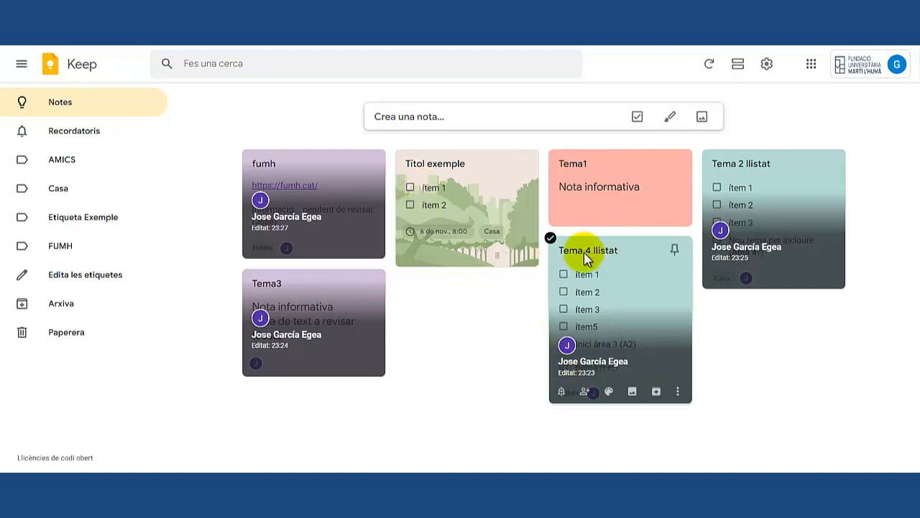
- Copy the "Tema 4 llistat" note to Google Docs and open the resulting document
{"action": "left_click", "coordinate": [677, 392]}
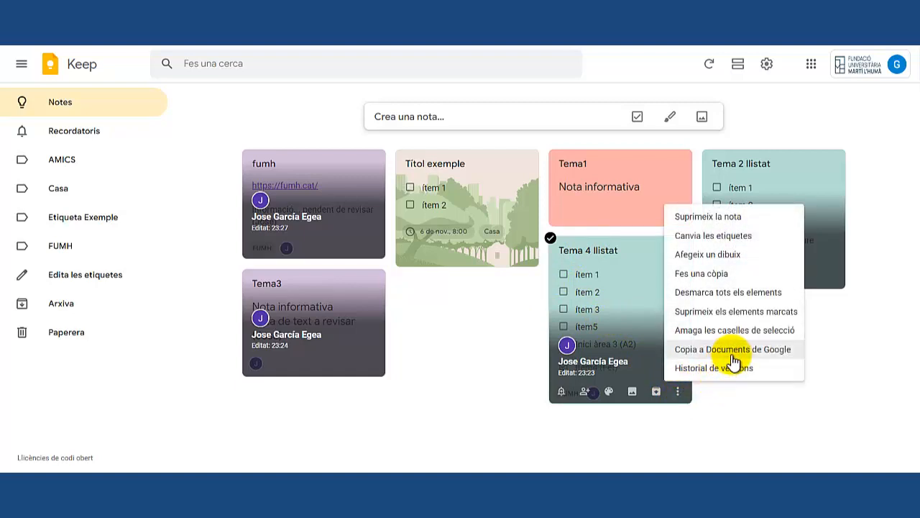
{"action": "left_click", "coordinate": [677, 399]}
{"action": "left_click", "coordinate": [679, 397]}
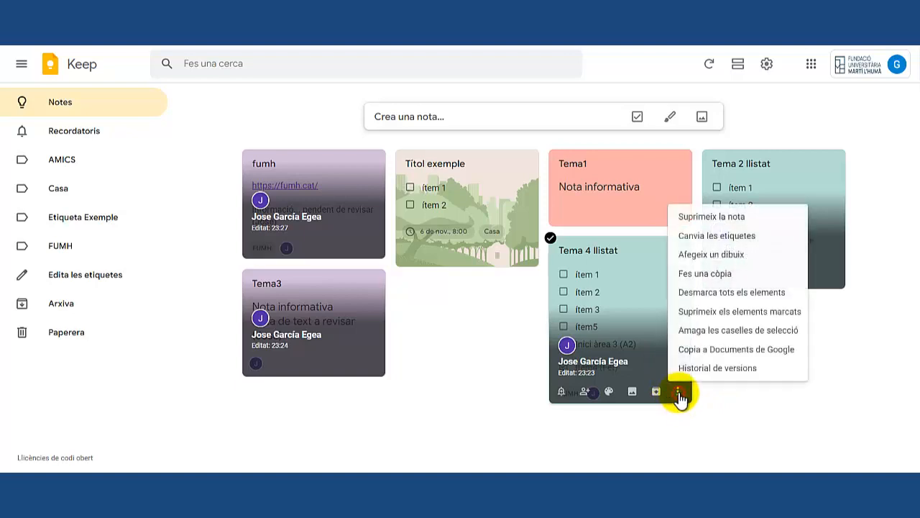
{"action": "left_click", "coordinate": [721, 357]}
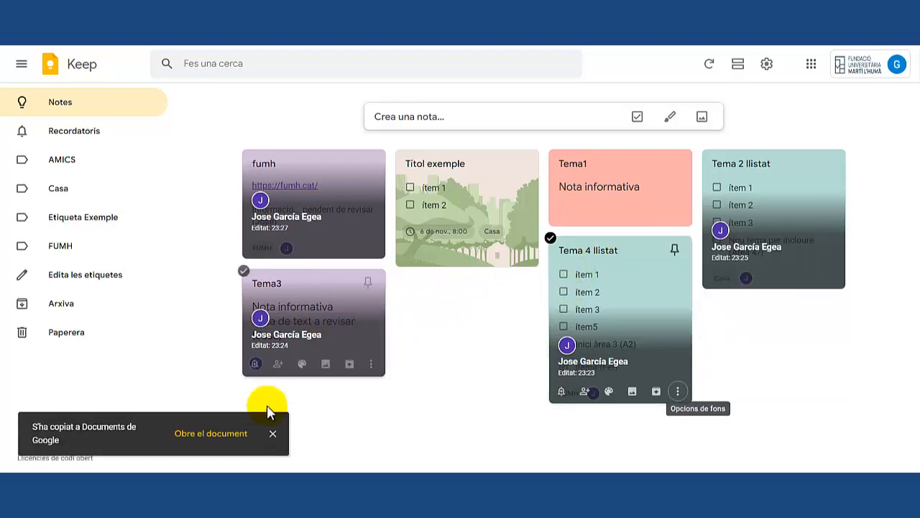
{"action": "left_click", "coordinate": [230, 436]}
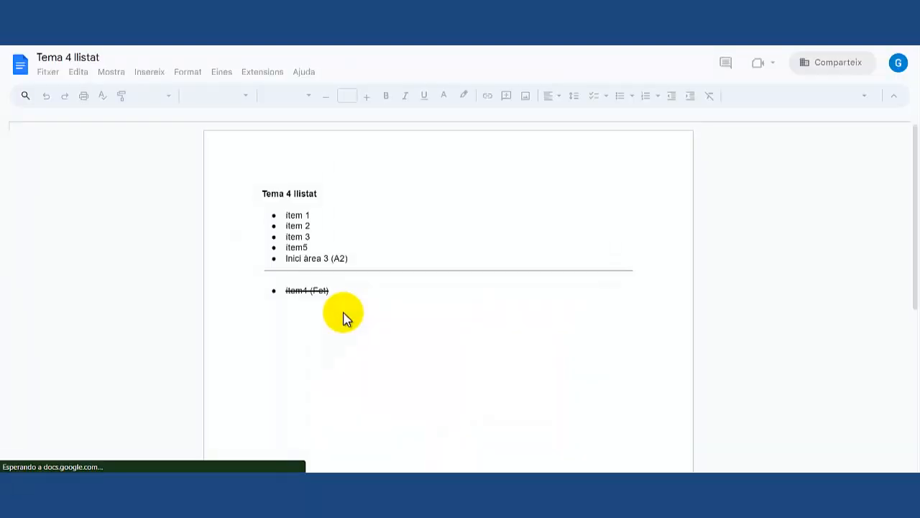